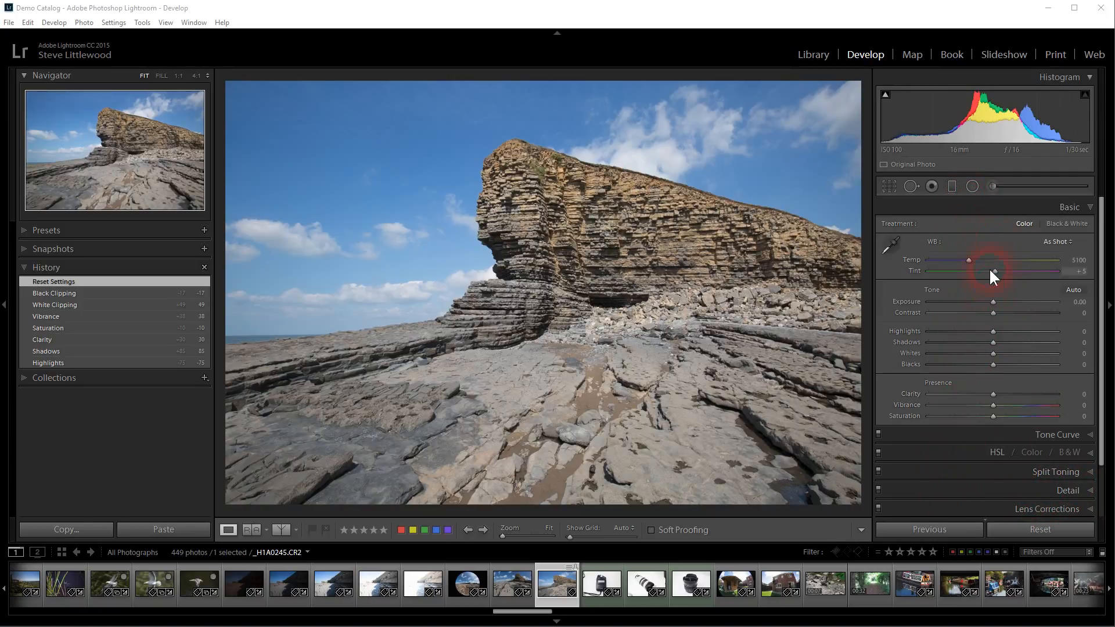
# Hide the filmstrip so that all the develop adjustment sections fit on screen.
pyautogui.moveTo(1102, 337); pyautogui.dragTo(1110, 479)
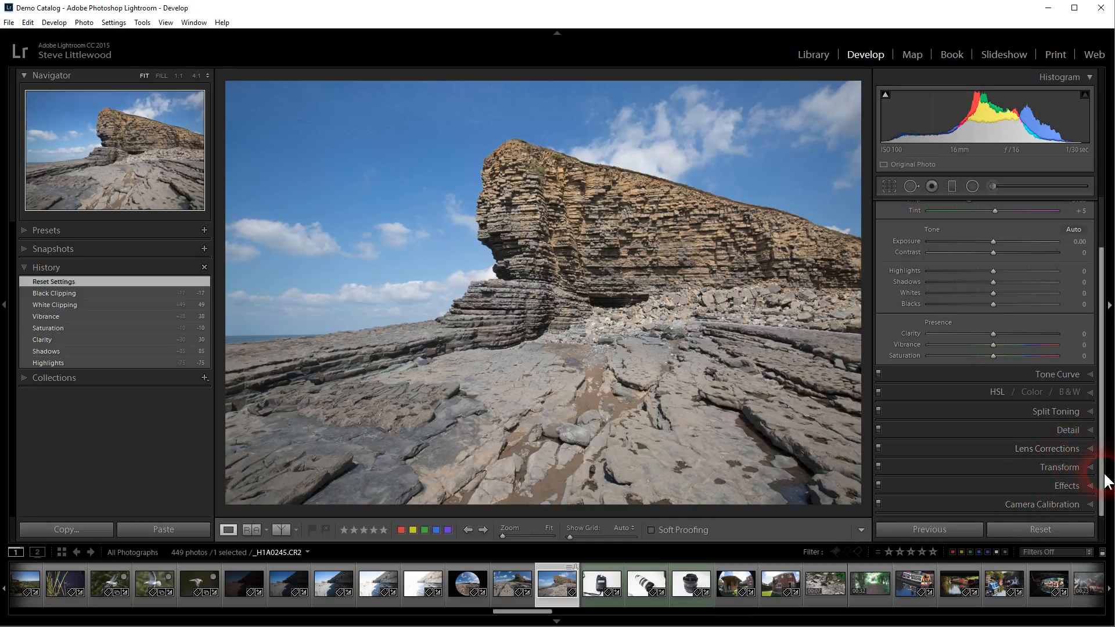
pyautogui.moveTo(1101, 485); pyautogui.dragTo(1090, 356)
pyautogui.click(1024, 223)
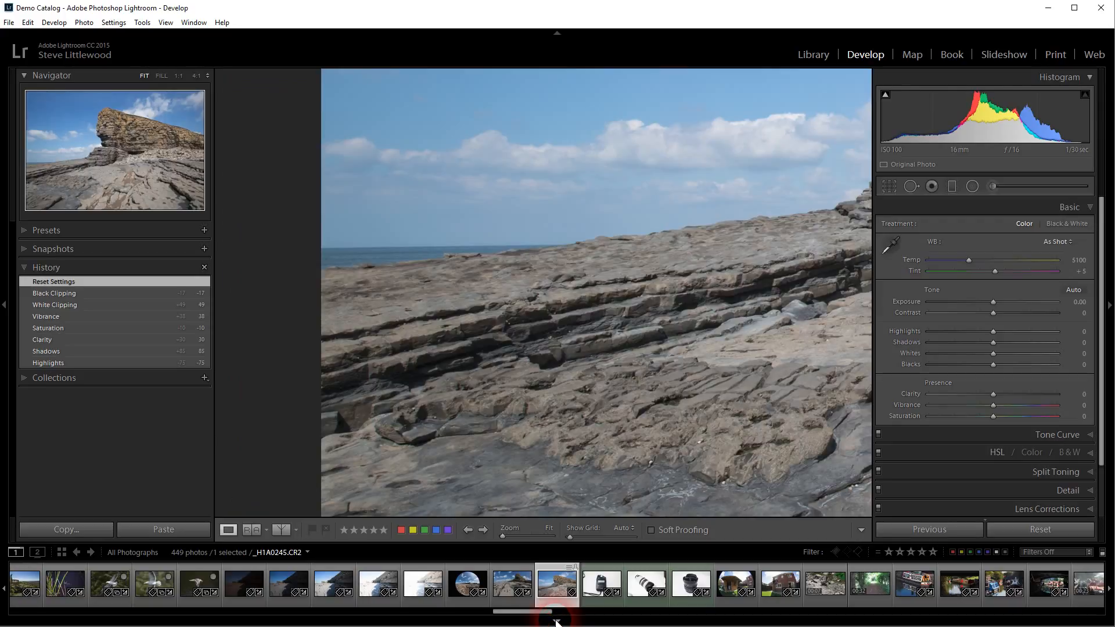
pyautogui.click(556, 622)
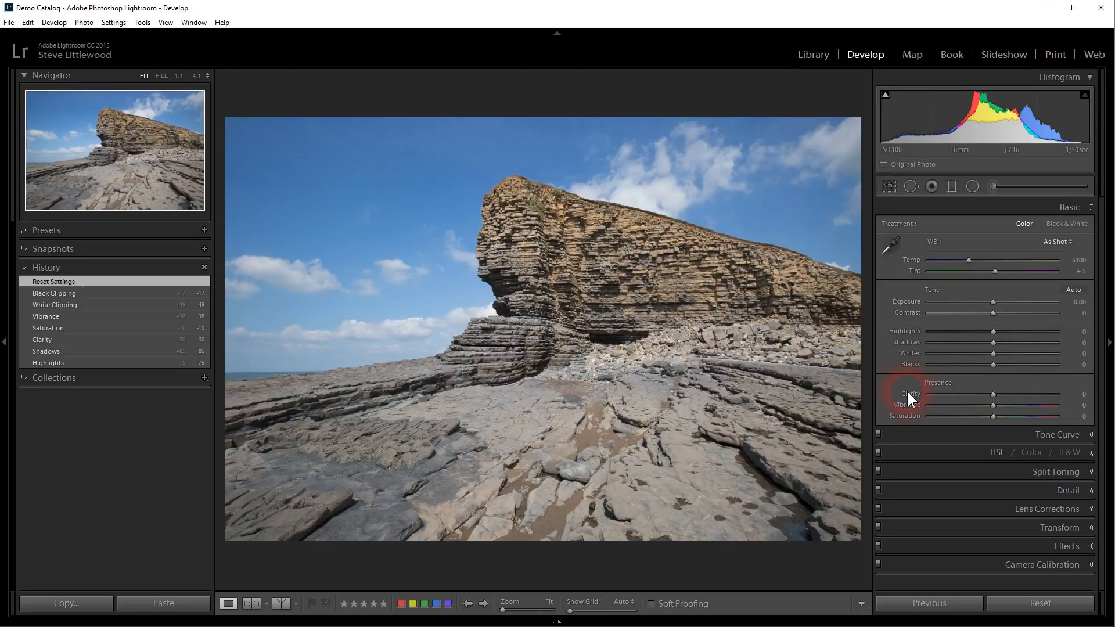
# Check the Solo Mode option, view the Detail adjustments and return to the Basic adjustments.
pyautogui.rightClick(1009, 205)
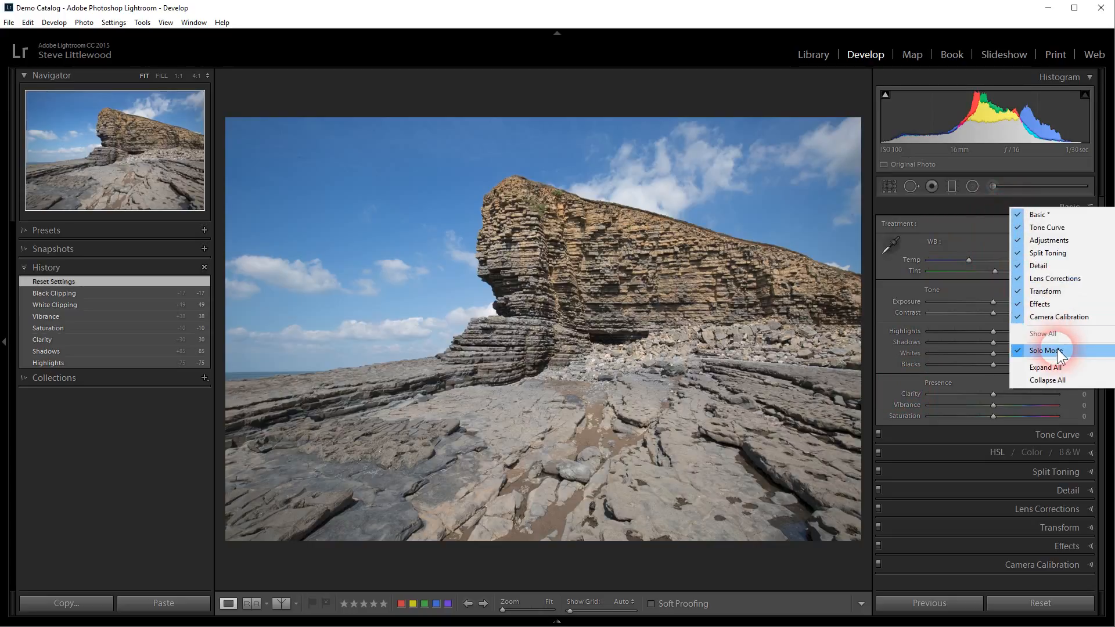
pyautogui.click(1018, 488)
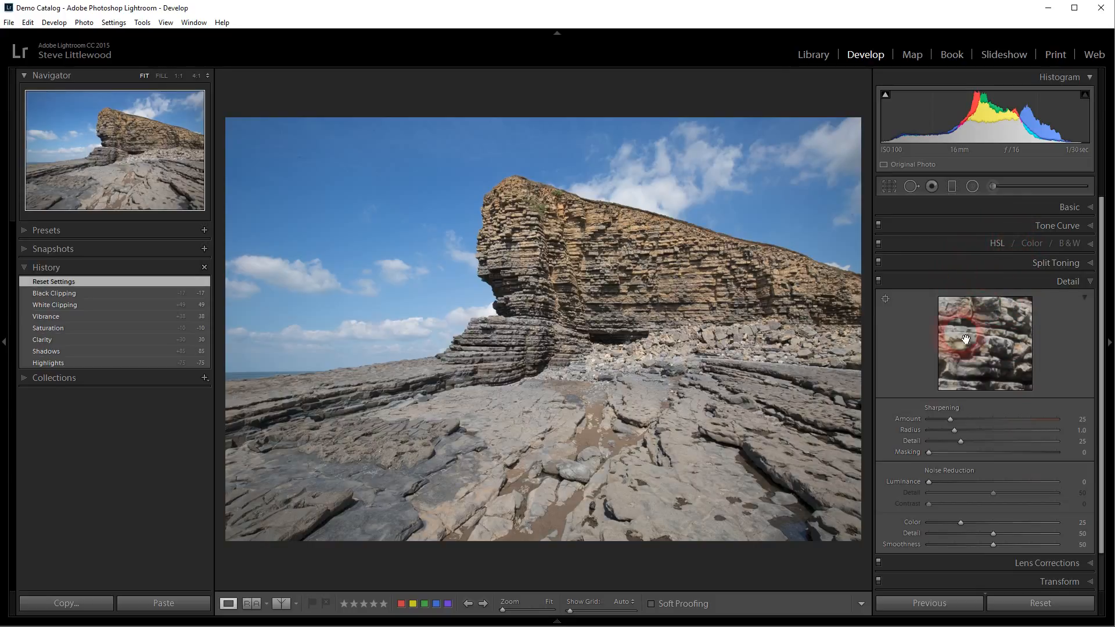
pyautogui.click(1036, 210)
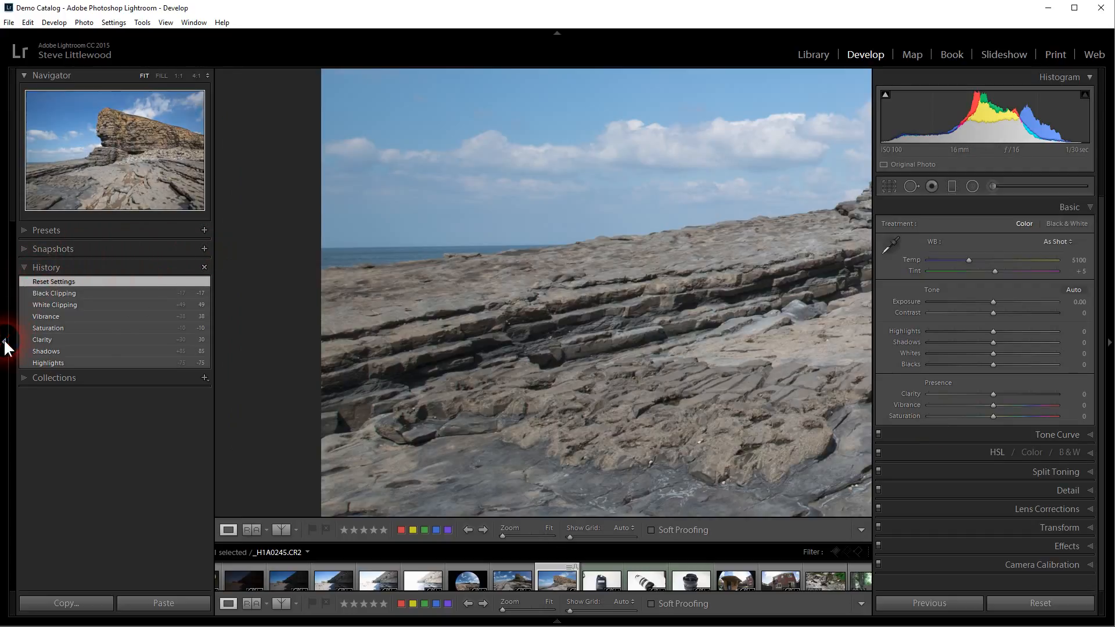
# Hide the Navigator and History area and straighten the photo by about 1.03 degrees along the sea horizon.
pyautogui.click(6, 347)
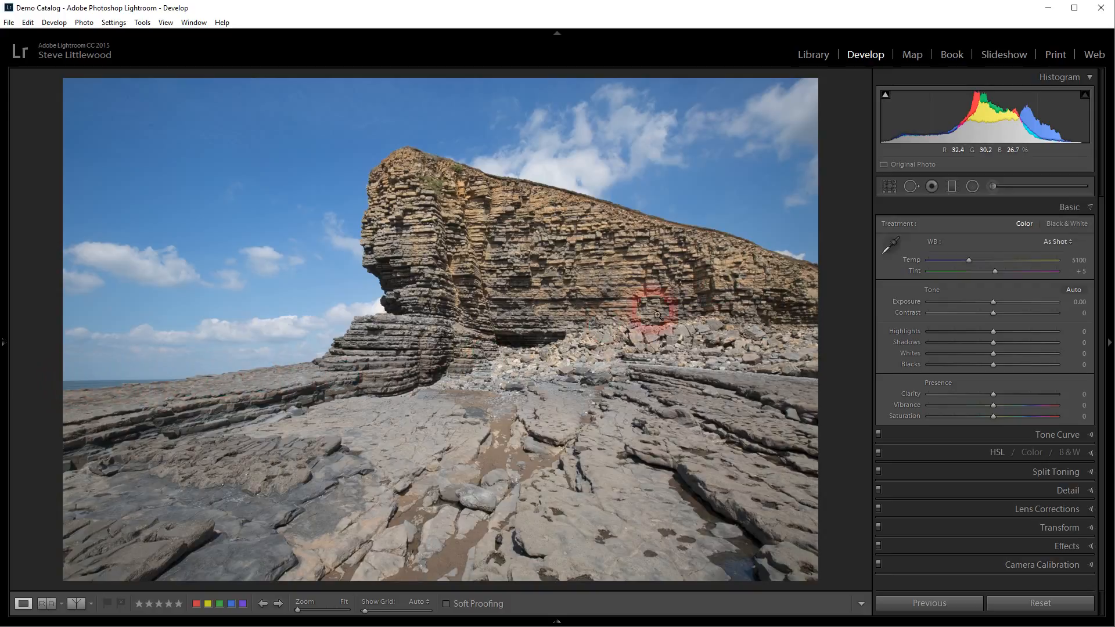
pyautogui.click(889, 185)
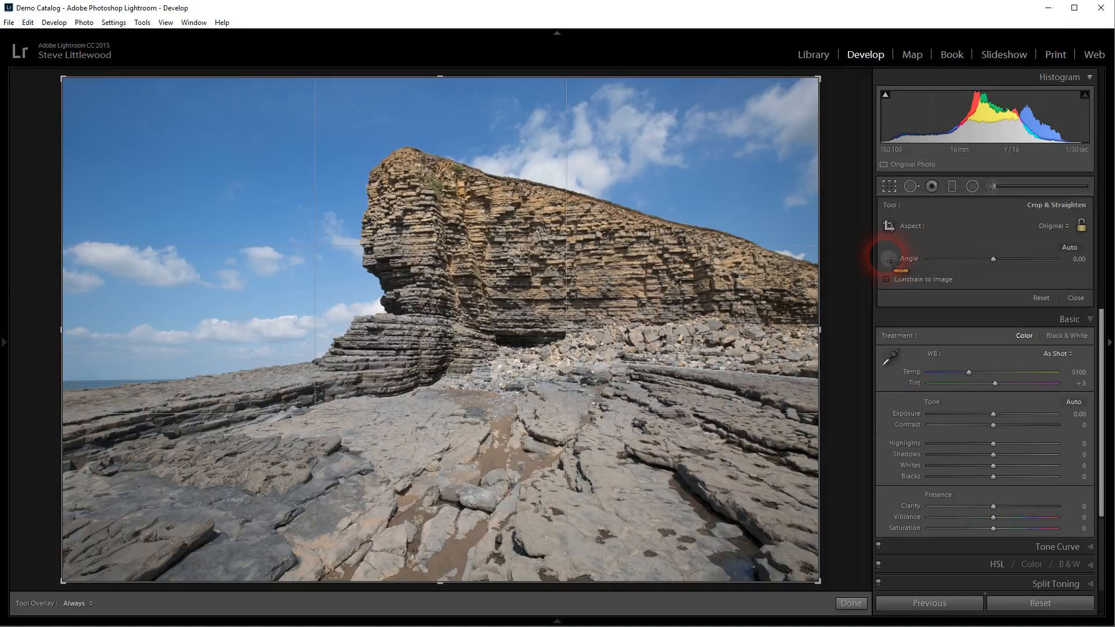
pyautogui.moveTo(68, 381); pyautogui.dragTo(165, 380)
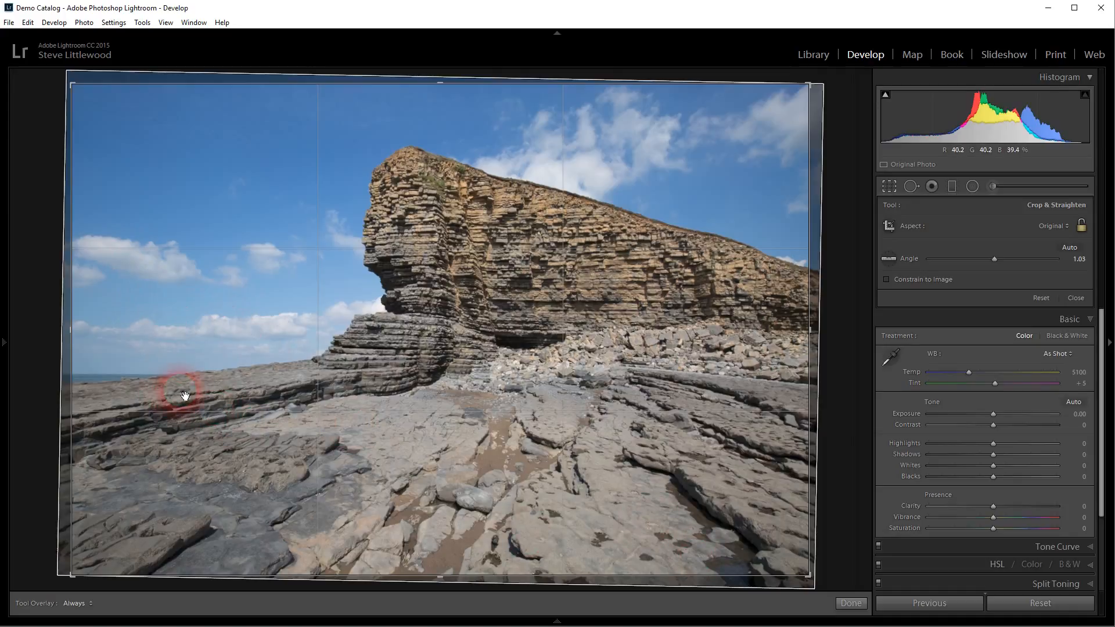
pyautogui.click(850, 603)
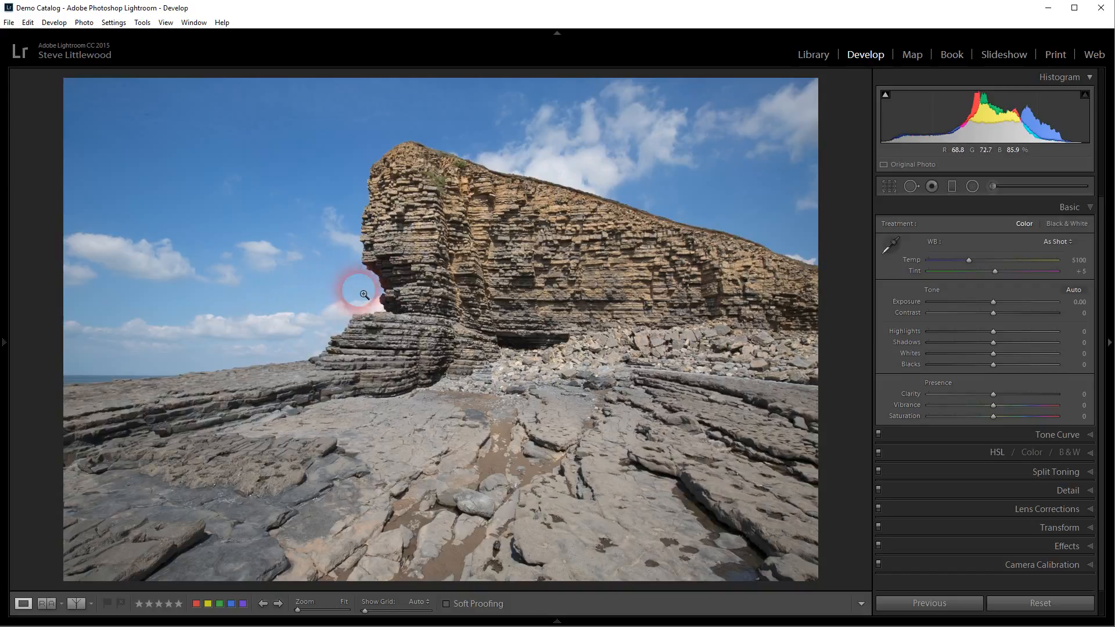
# Try the Auto, Daylight and Cloudy white balance presets on the photo.
pyautogui.click(1069, 242)
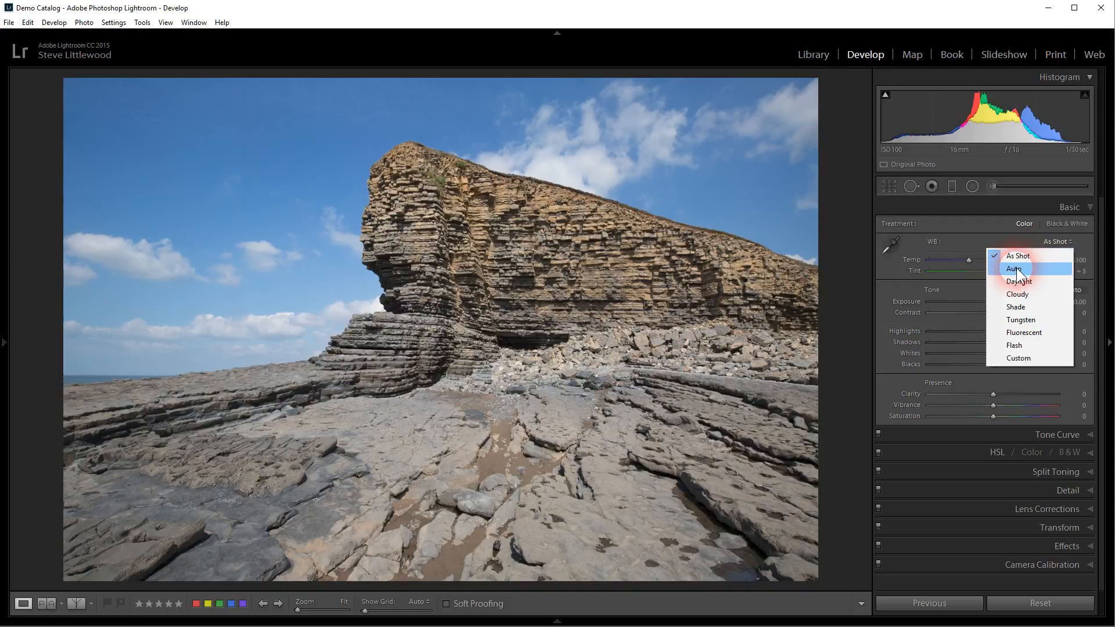
pyautogui.click(1016, 267)
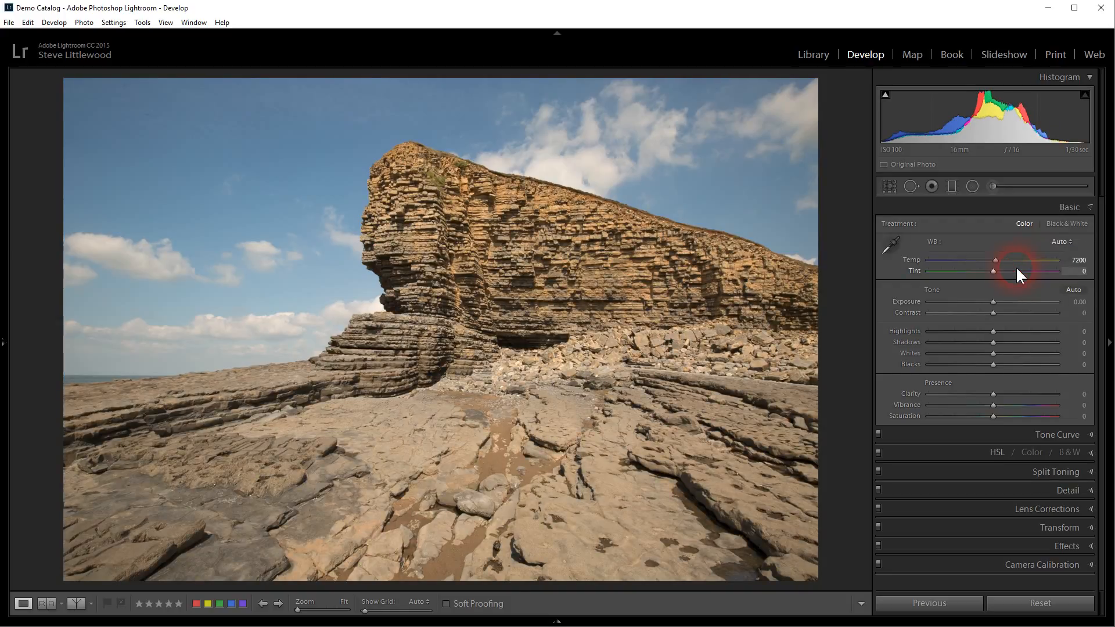
pyautogui.click(1068, 241)
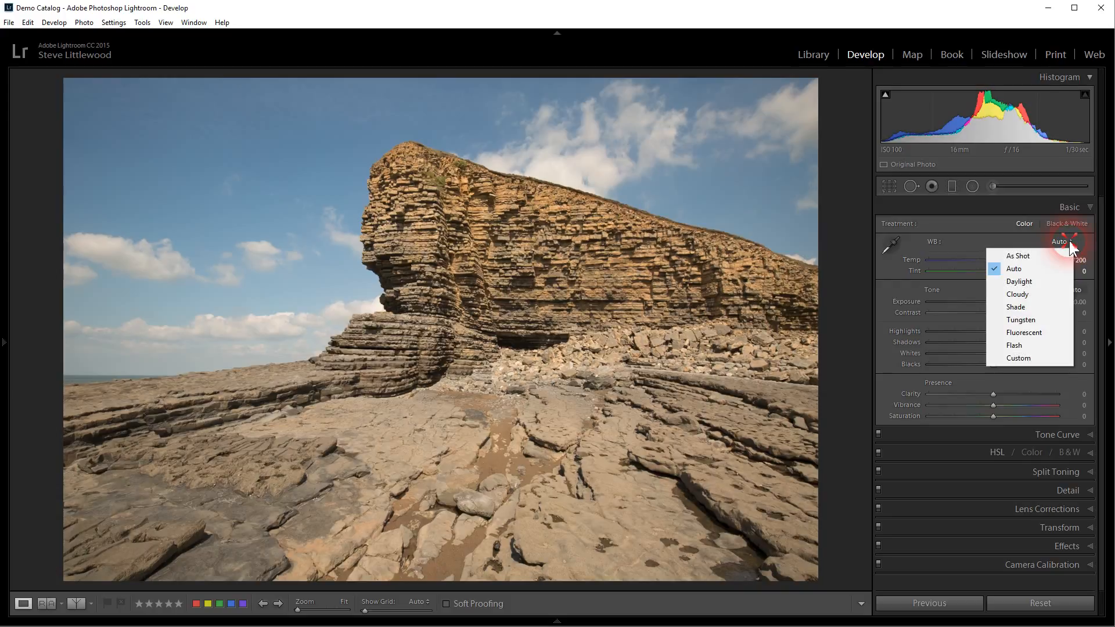
pyautogui.click(1021, 282)
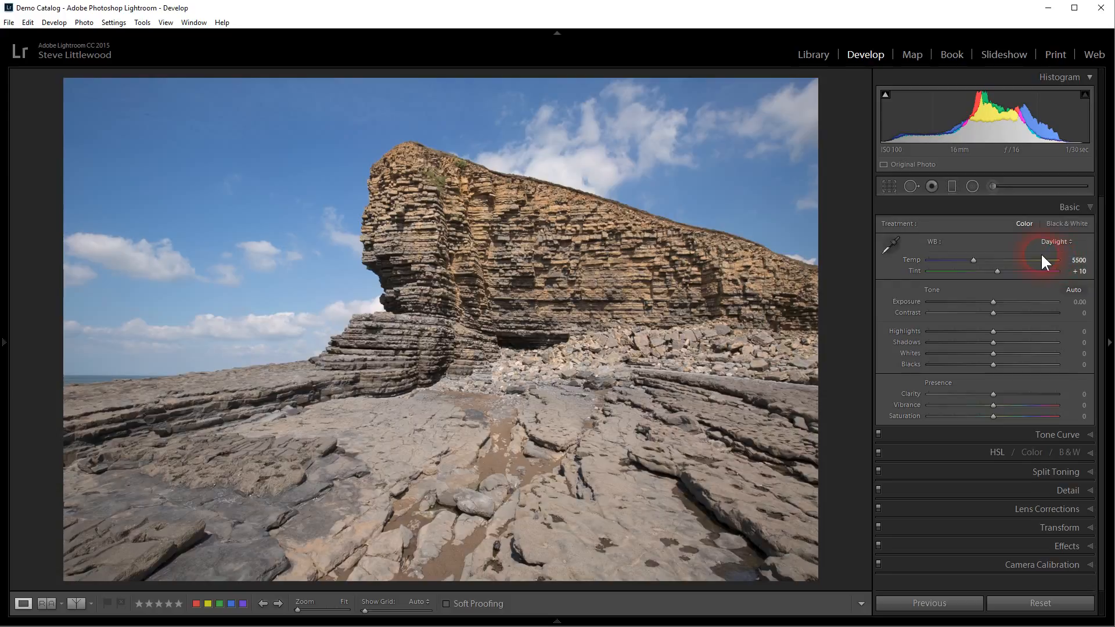
pyautogui.click(1071, 242)
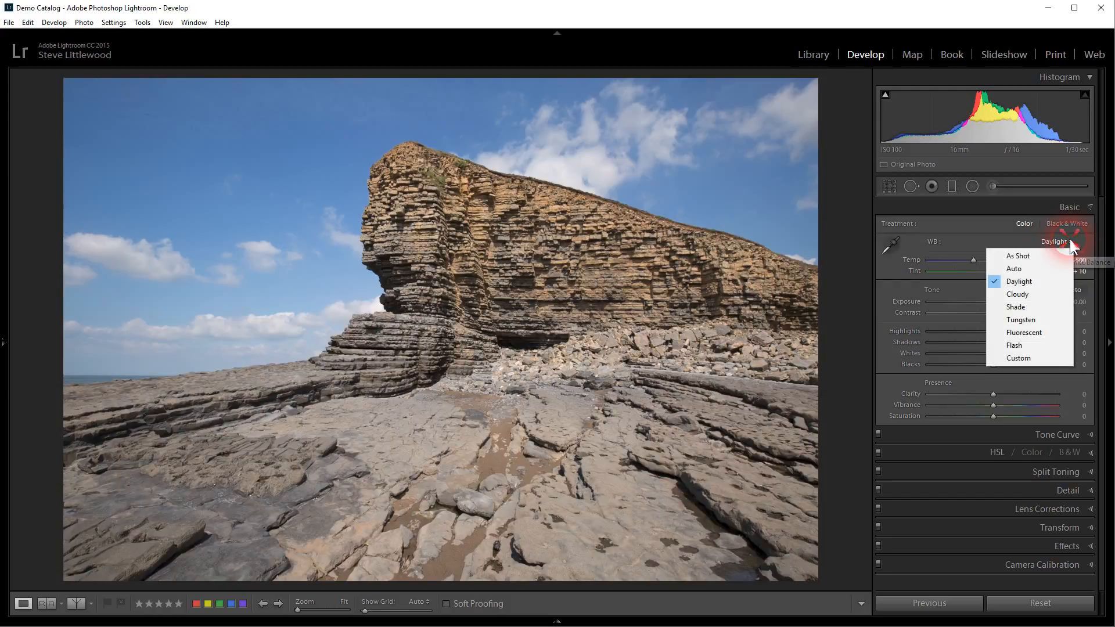
pyautogui.click(1020, 295)
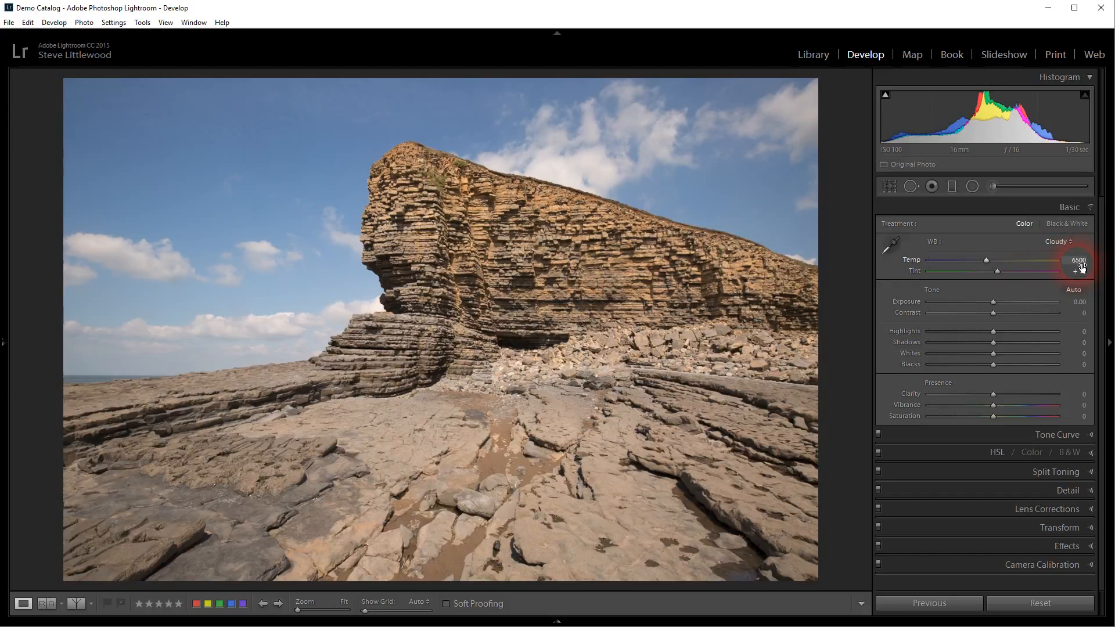
# Try the Shade, Tungsten and Fluorescent white balance presets and return the white balance to As Shot.
pyautogui.click(1071, 244)
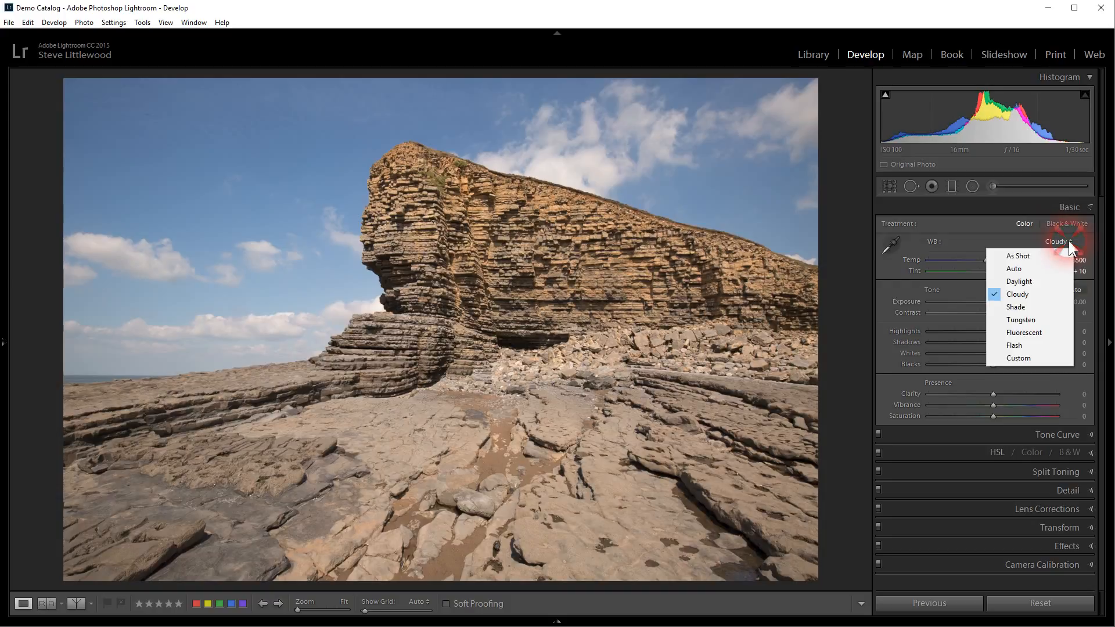
pyautogui.click(1018, 302)
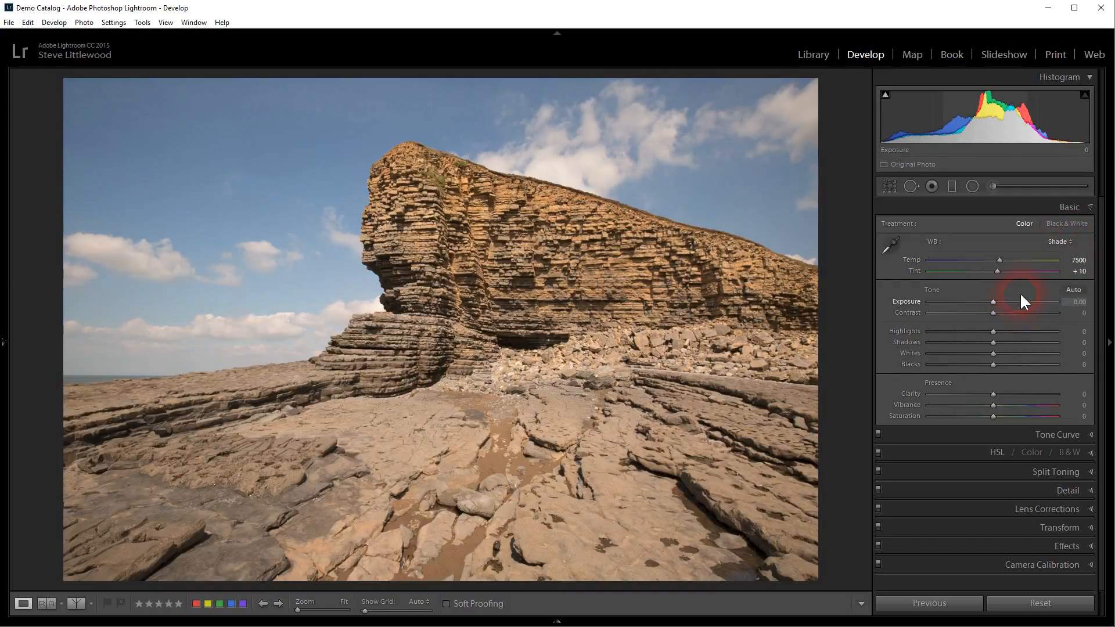
pyautogui.click(1070, 242)
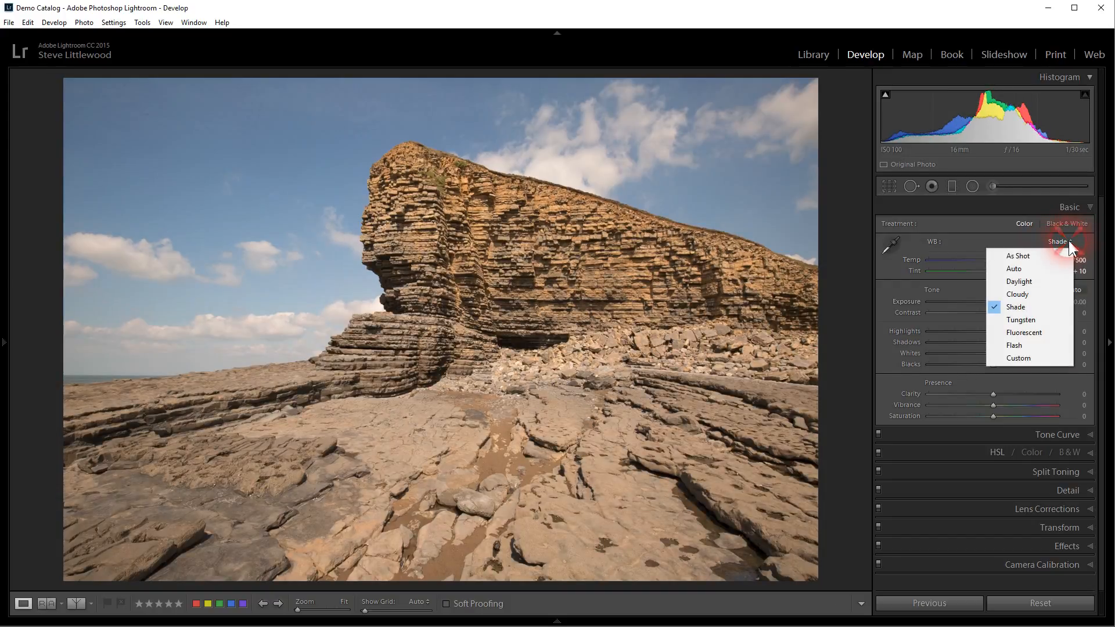
pyautogui.click(1027, 316)
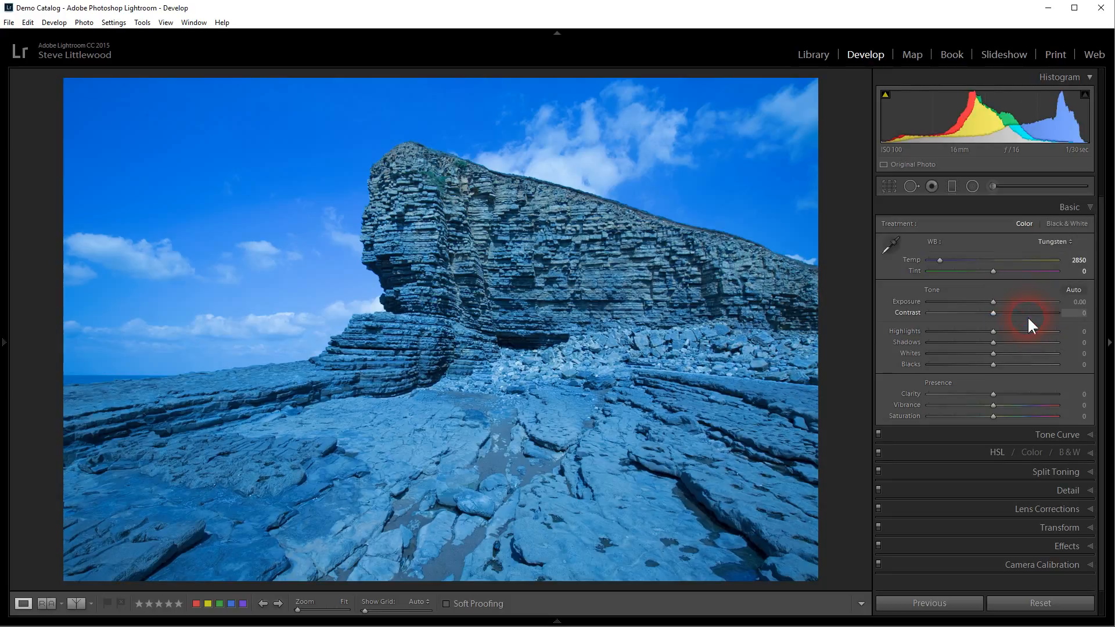
pyautogui.click(1068, 240)
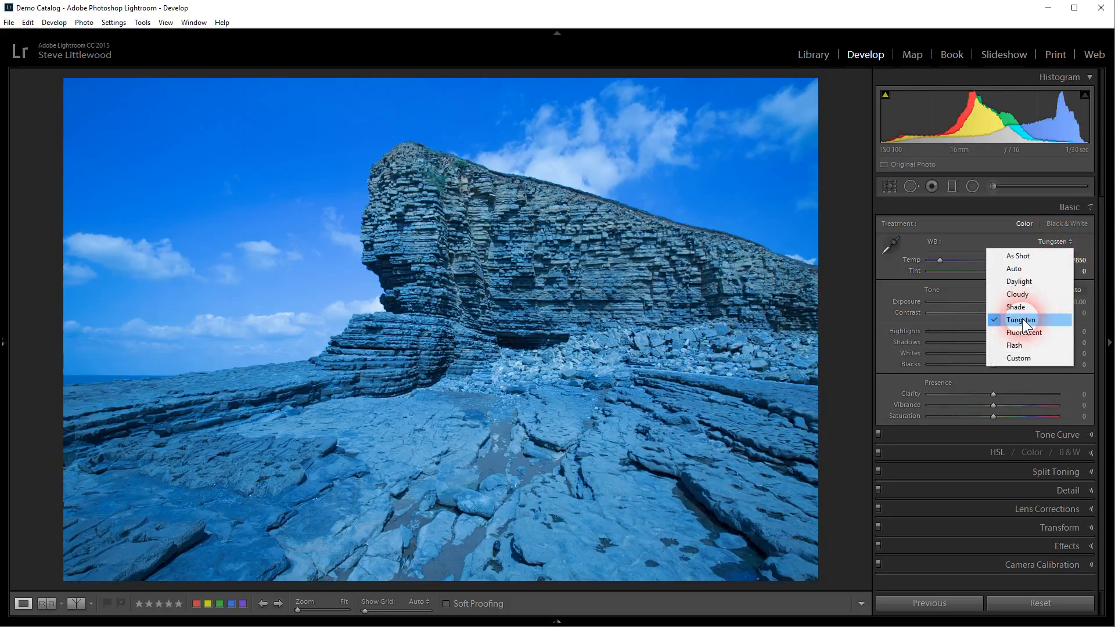
pyautogui.click(1016, 332)
pyautogui.click(1069, 241)
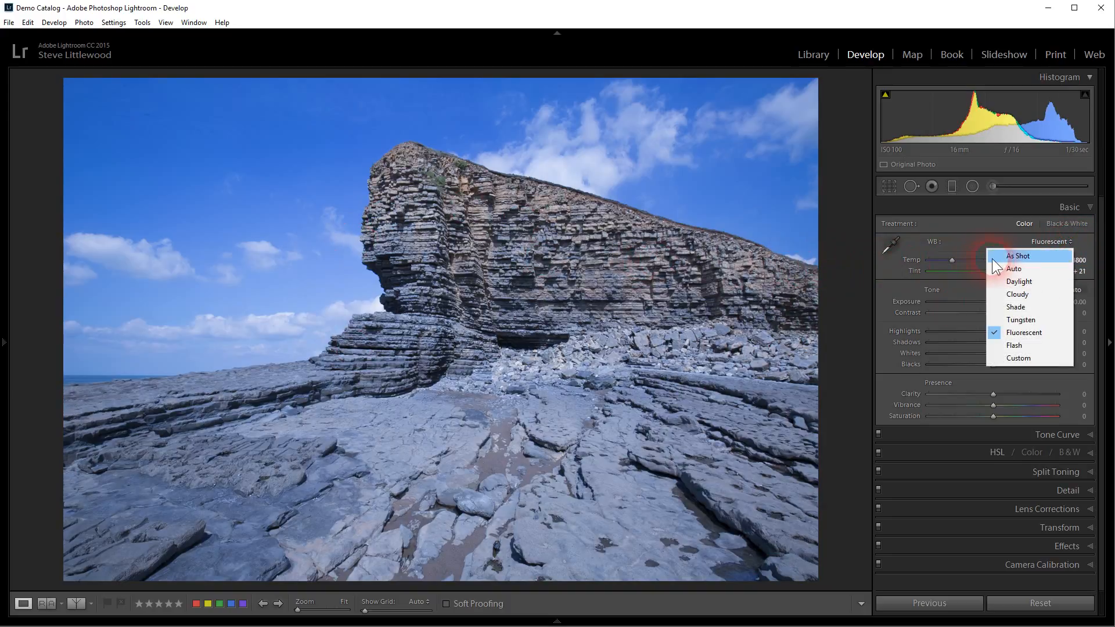
pyautogui.click(1013, 256)
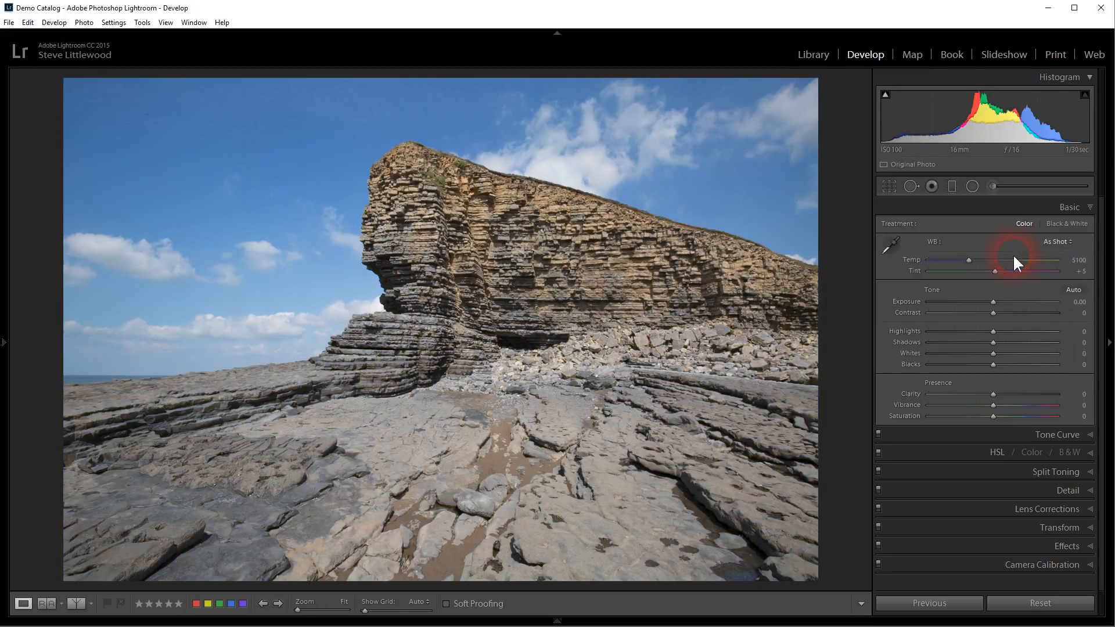
# Sample the cloud above the cliff and the cloud at the photo's far left as neutral targets with the White Balance Selector.
pyautogui.click(892, 245)
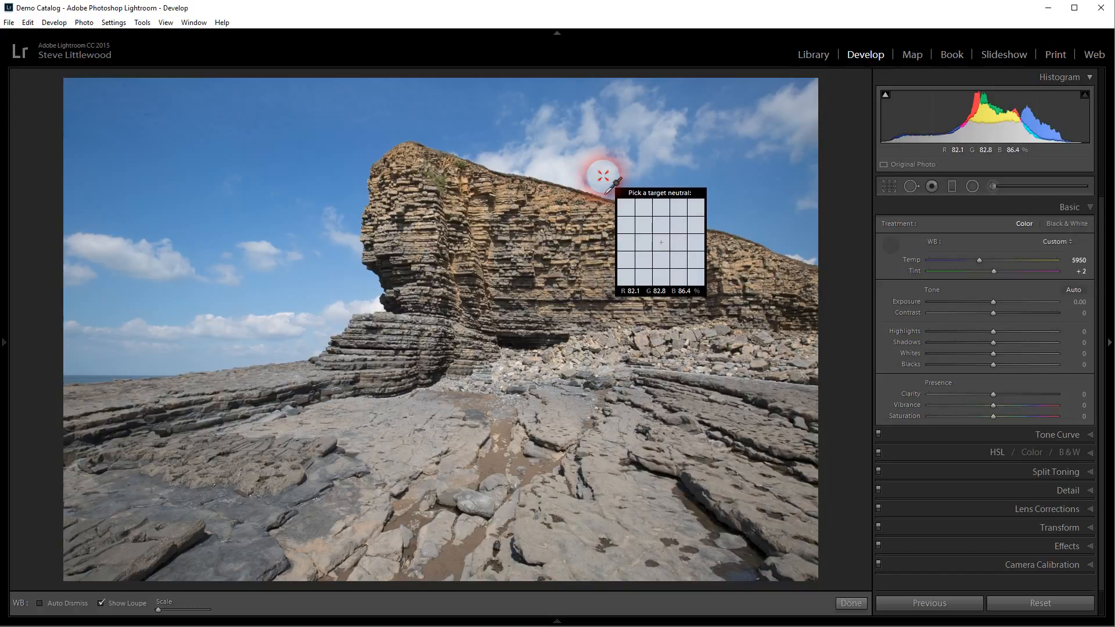
pyautogui.click(604, 176)
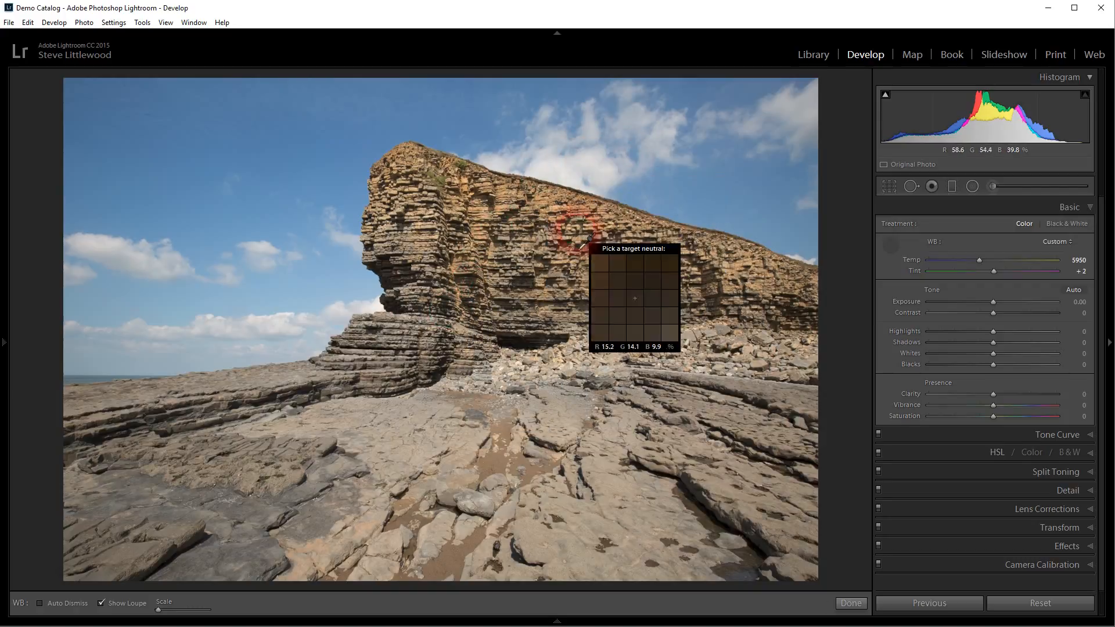
pyautogui.click(117, 256)
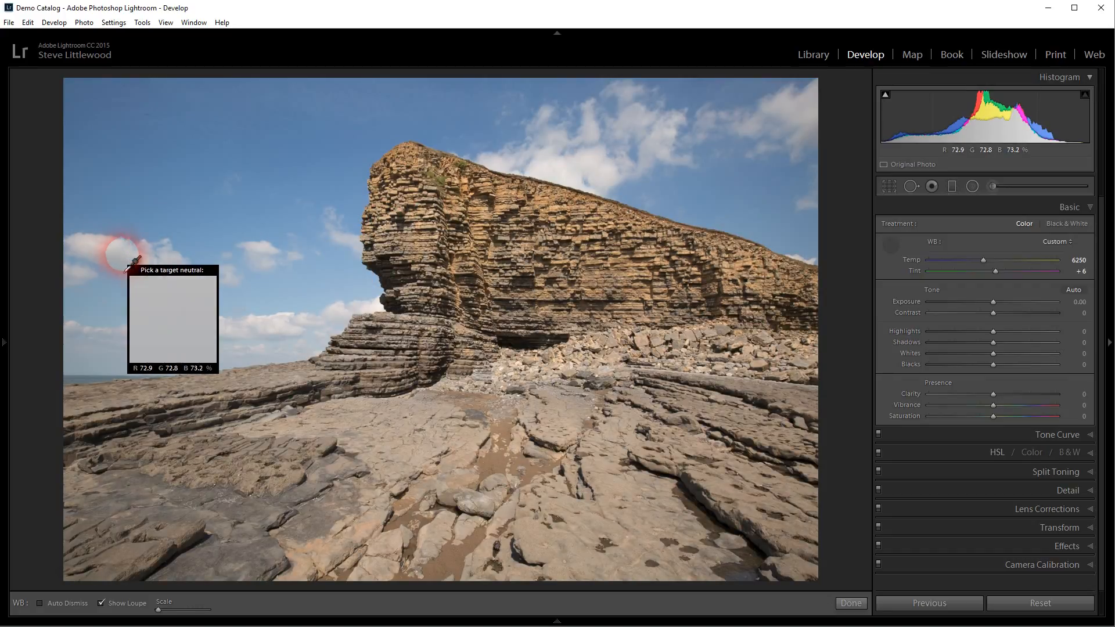
# Enable Auto Dismiss for the White Balance Selector and sample the cloud above the cliff and the one in the photo's upper-right corner.
pyautogui.click(39, 603)
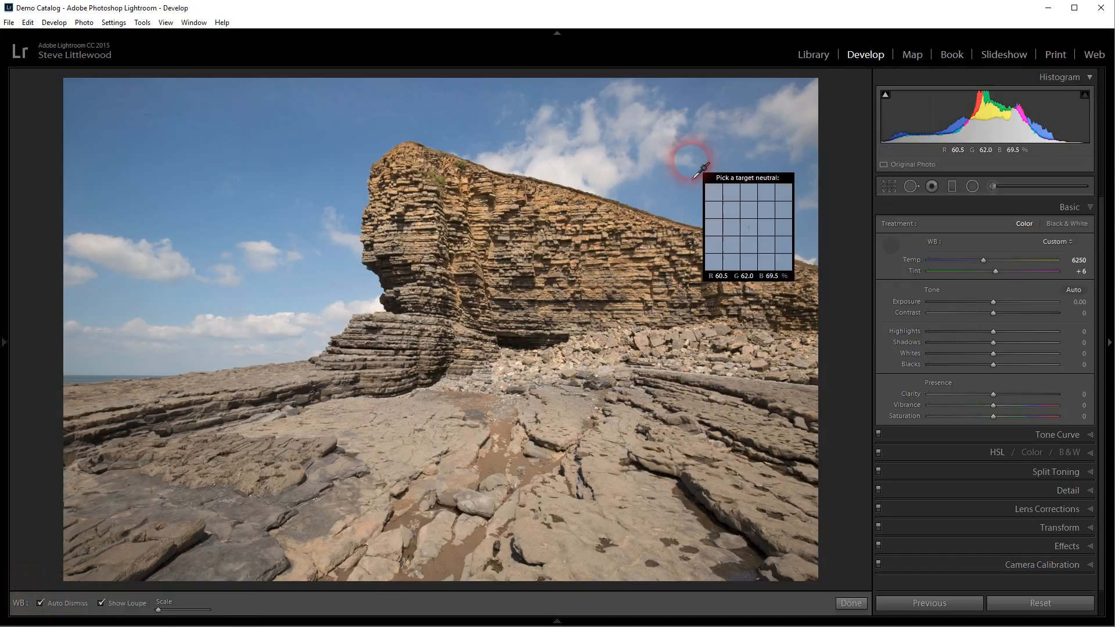
pyautogui.click(604, 178)
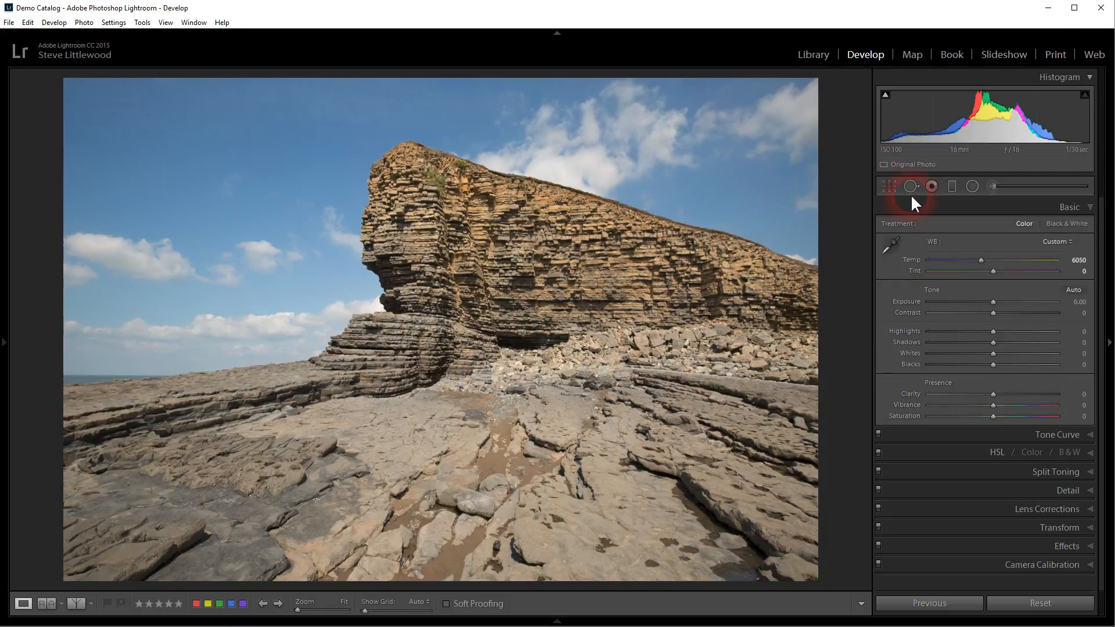
pyautogui.click(893, 242)
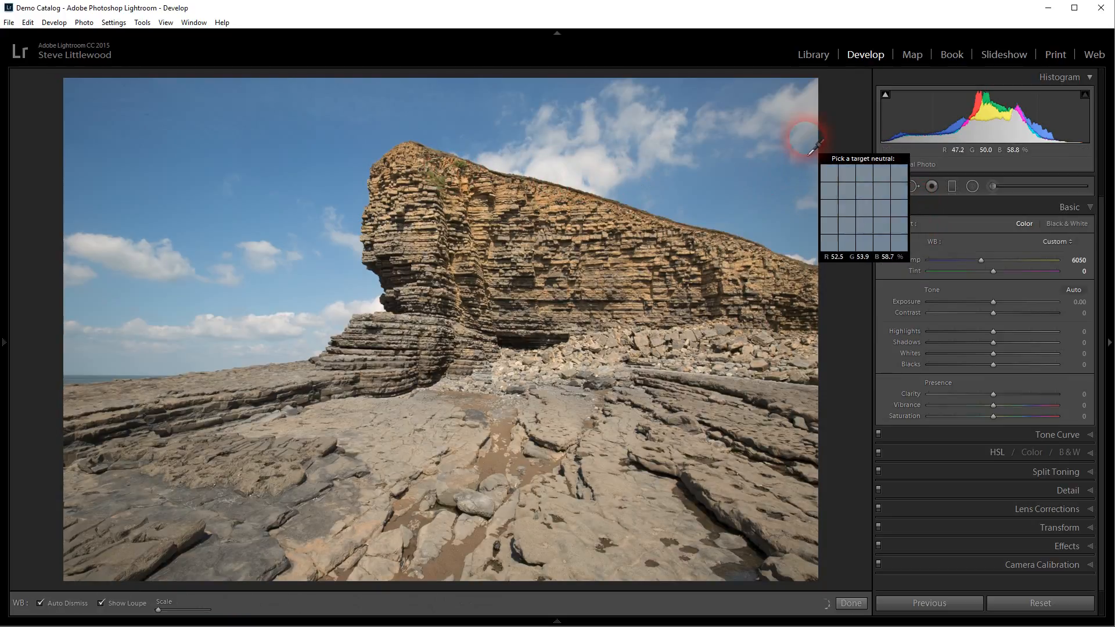
pyautogui.click(802, 120)
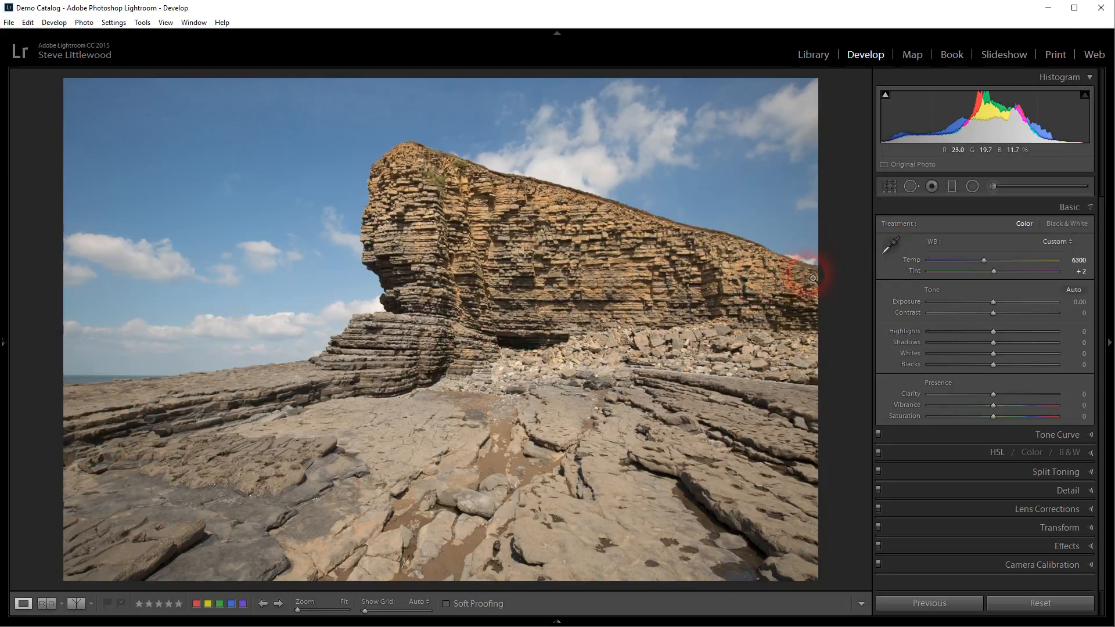
# Turn off Auto Dismiss for the White Balance Selector and sample the far-left cloud, the low cloud near the cliff and the grey foreground rock.
pyautogui.click(882, 245)
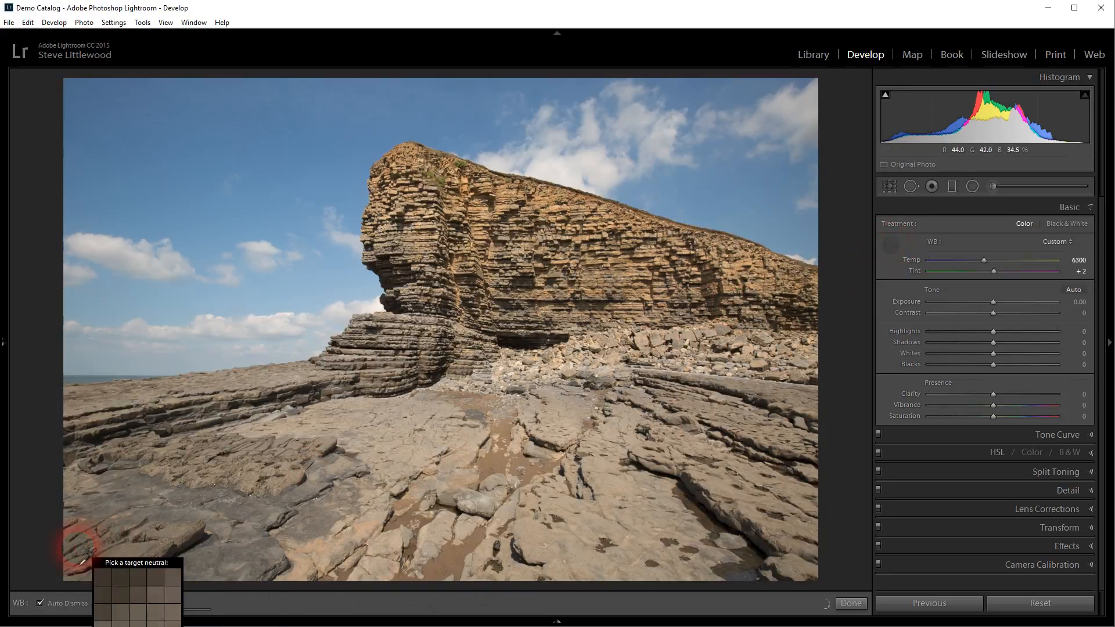
pyautogui.click(38, 603)
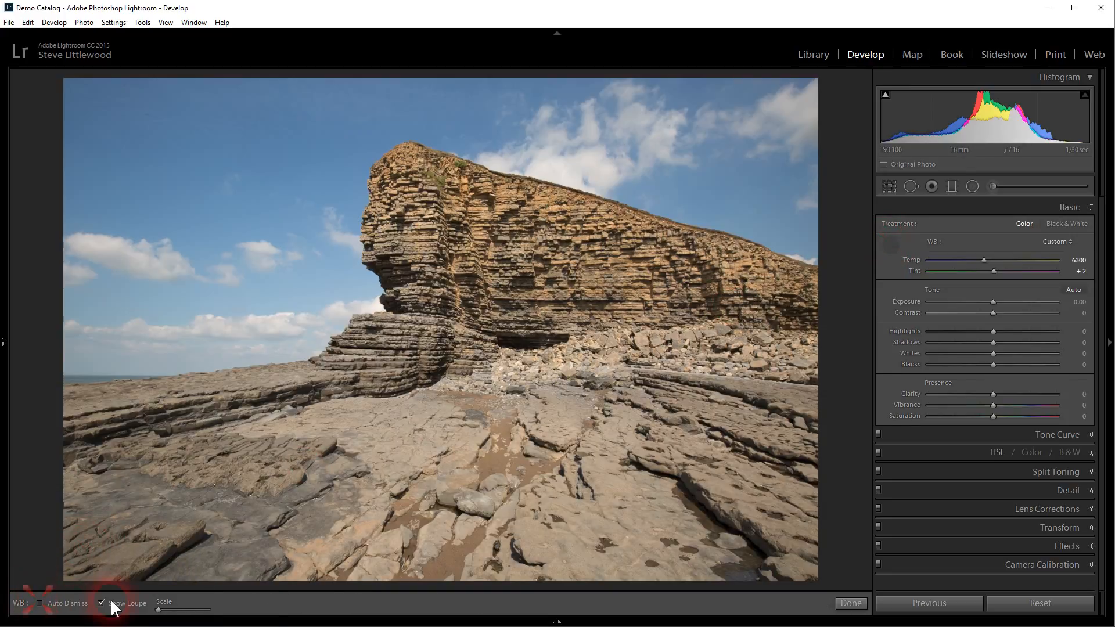
pyautogui.click(120, 272)
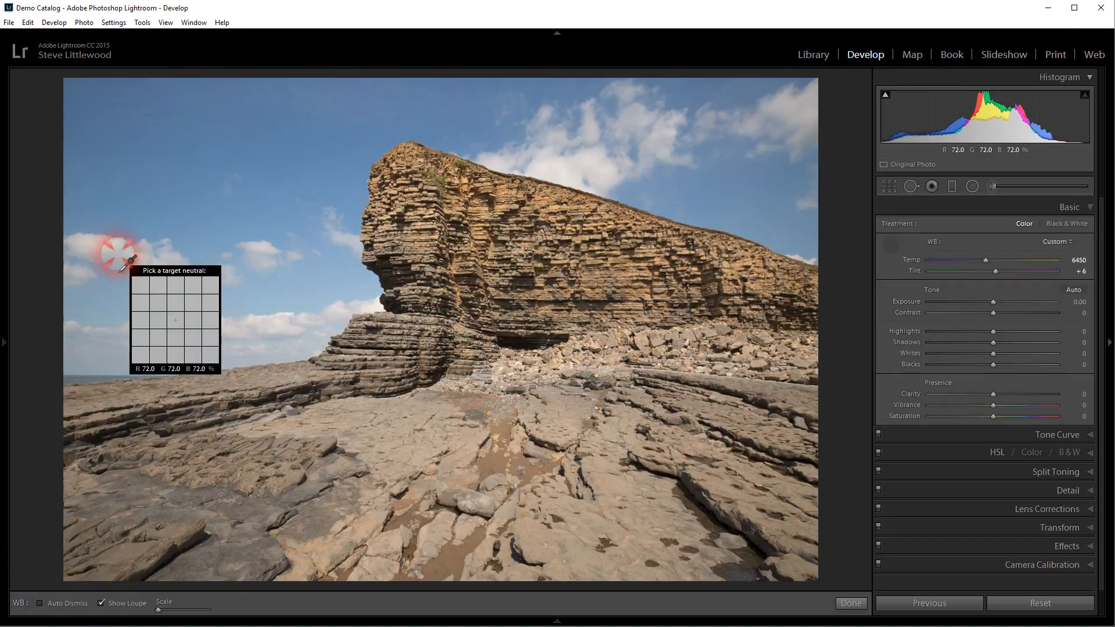
pyautogui.click(284, 347)
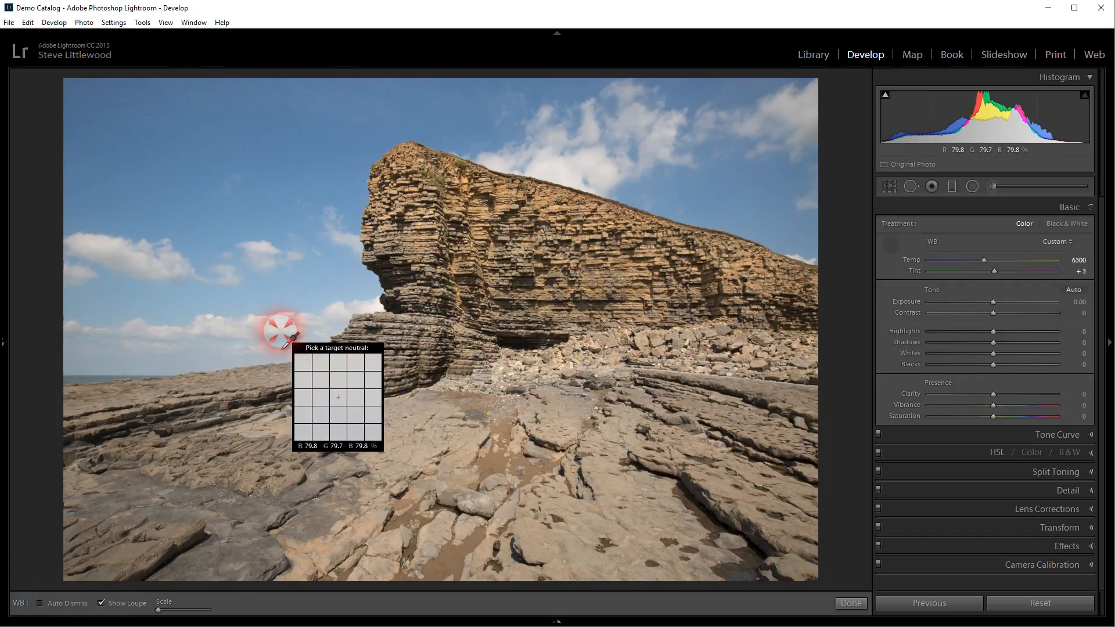
pyautogui.click(275, 549)
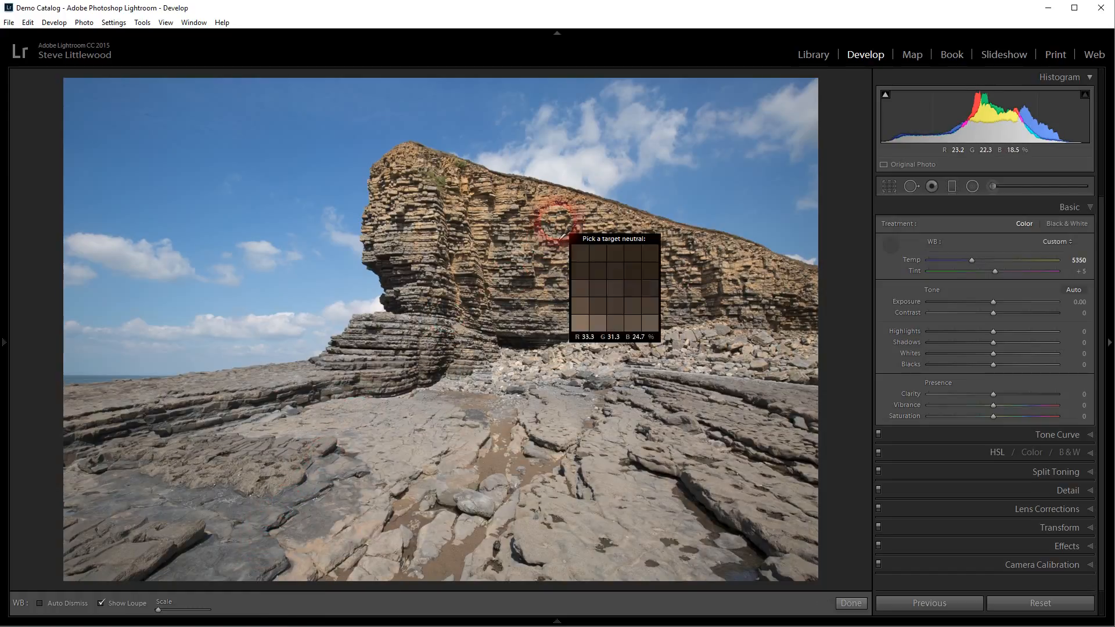
# Sample the cloud above the cliff as neutral, adjust to Temp 6570 and Tint +7, and return the white balance to As Shot.
pyautogui.click(659, 143)
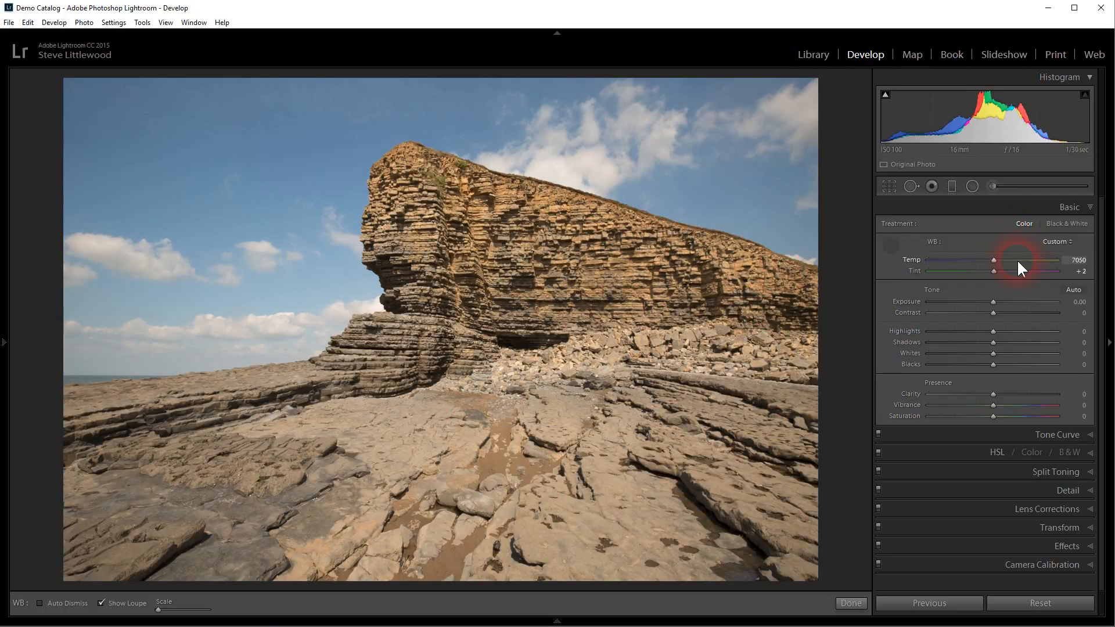
pyautogui.moveTo(994, 259)
pyautogui.mouseDown()
pyautogui.moveTo(1013, 259)
pyautogui.moveTo(983, 259)
pyautogui.moveTo(995, 256)
pyautogui.moveTo(1000, 275)
pyautogui.moveTo(953, 272)
pyautogui.moveTo(1039, 266)
pyautogui.moveTo(997, 274)
pyautogui.mouseUp()
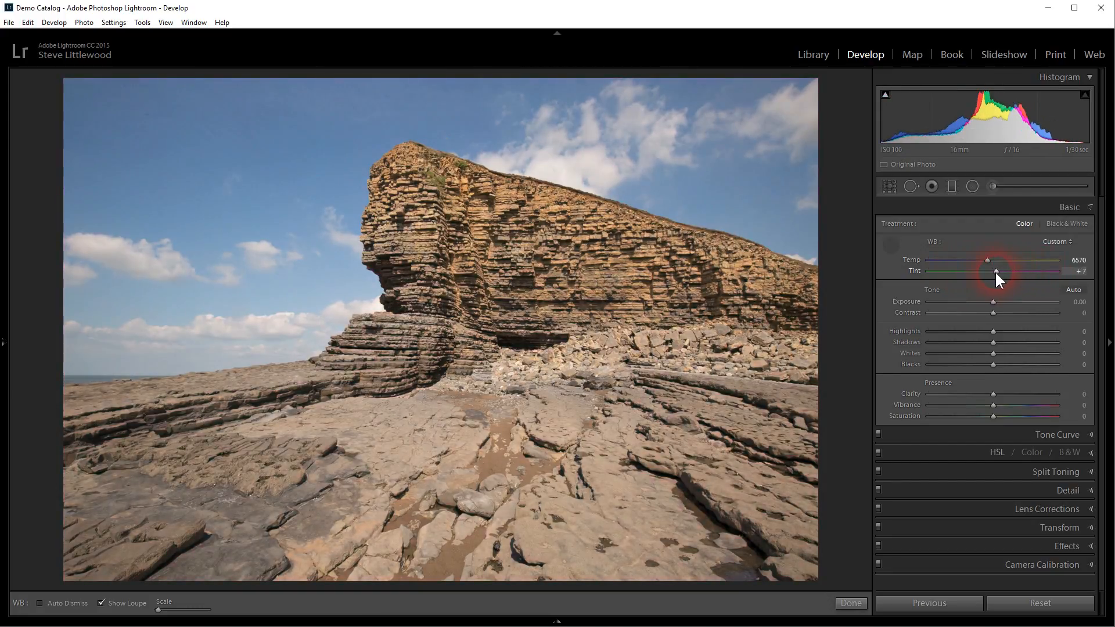
pyautogui.click(1071, 241)
pyautogui.click(1020, 255)
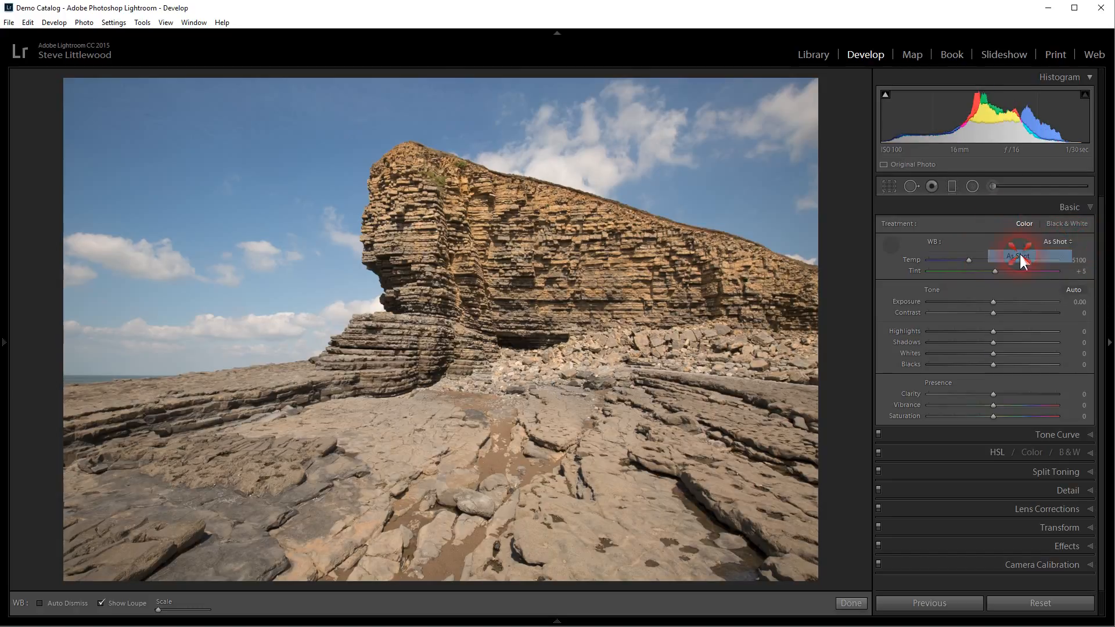
# Try the White Balance Selector's loupe at its largest sampling scale, restore the smallest scale and put the selector away.
pyautogui.press('w')
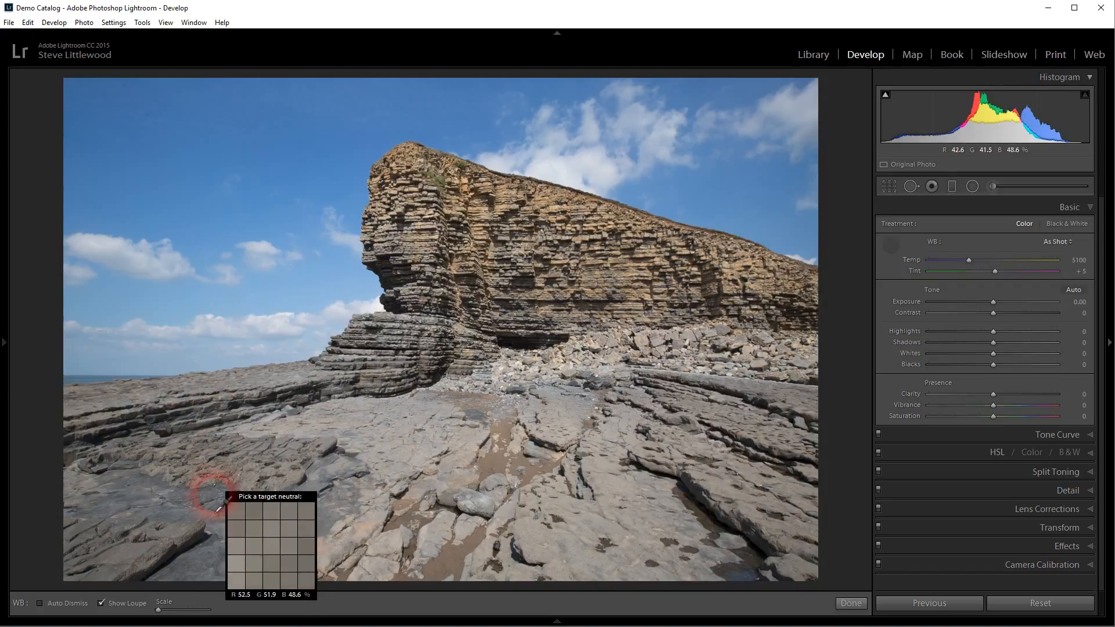
pyautogui.moveTo(160, 609); pyautogui.dragTo(208, 614)
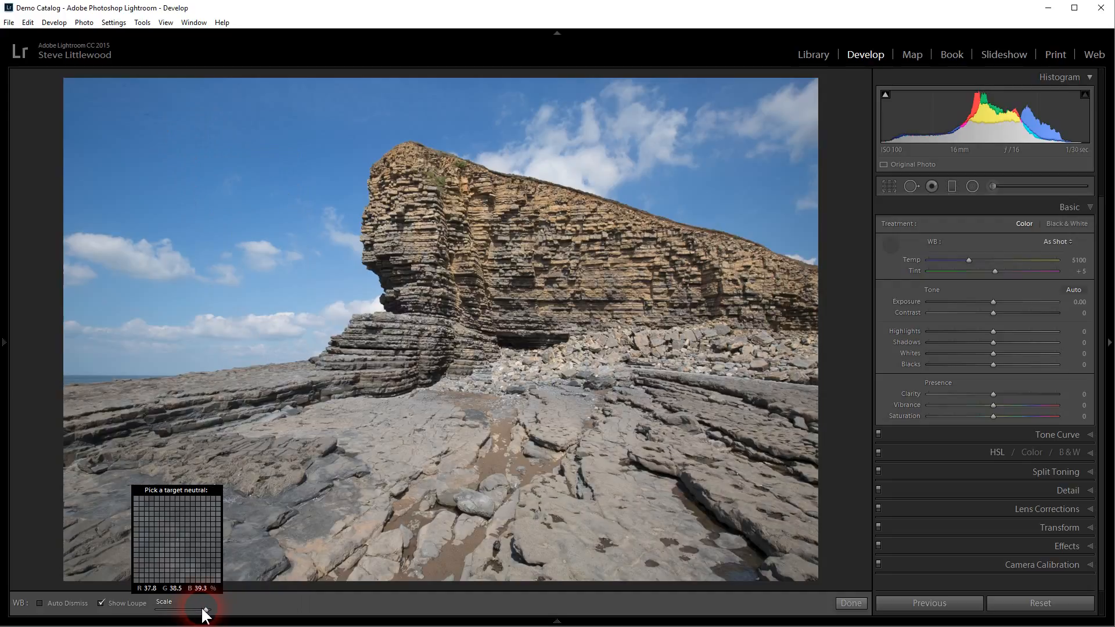
pyautogui.moveTo(204, 615); pyautogui.dragTo(141, 611)
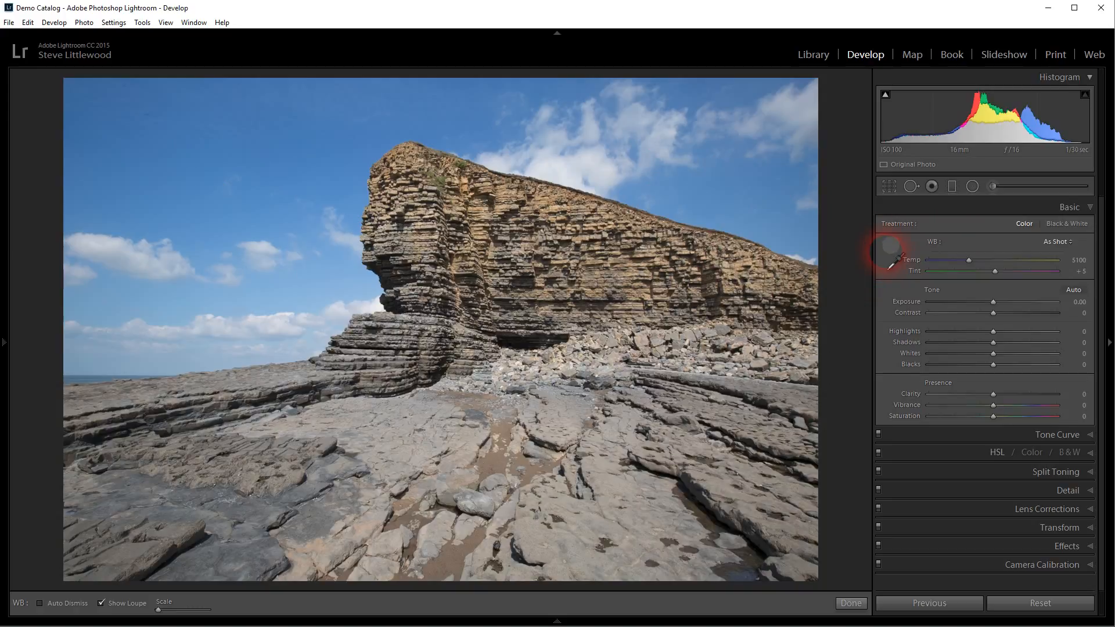
pyautogui.click(891, 250)
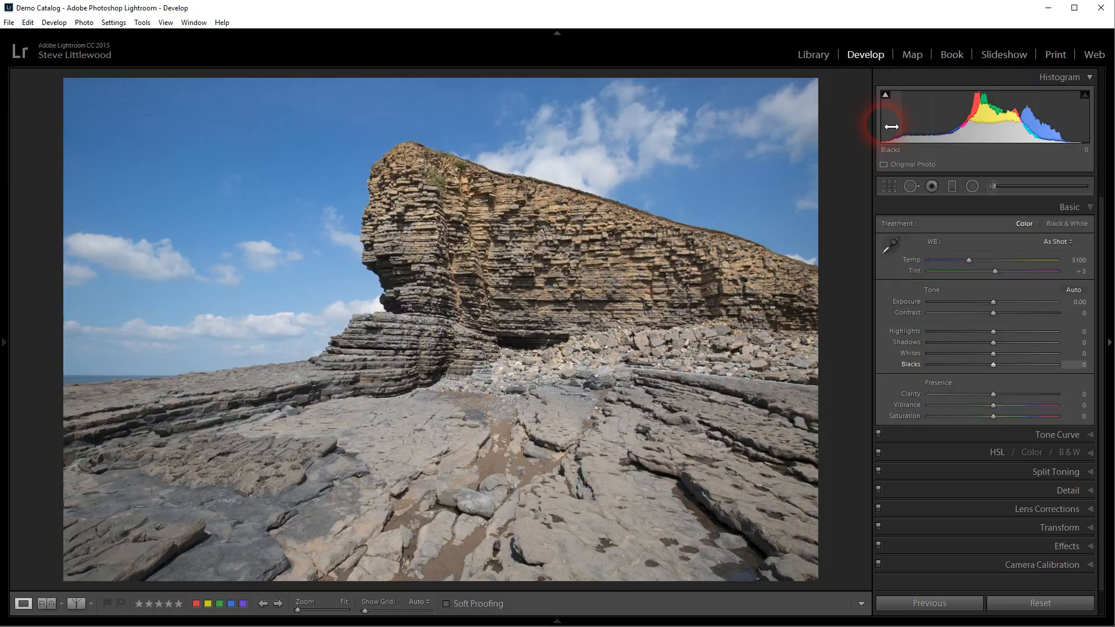
# Try Whites at +66 with the shadow and highlight clipping warnings on, reset Whites to 0 and turn both warnings off.
pyautogui.click(886, 95)
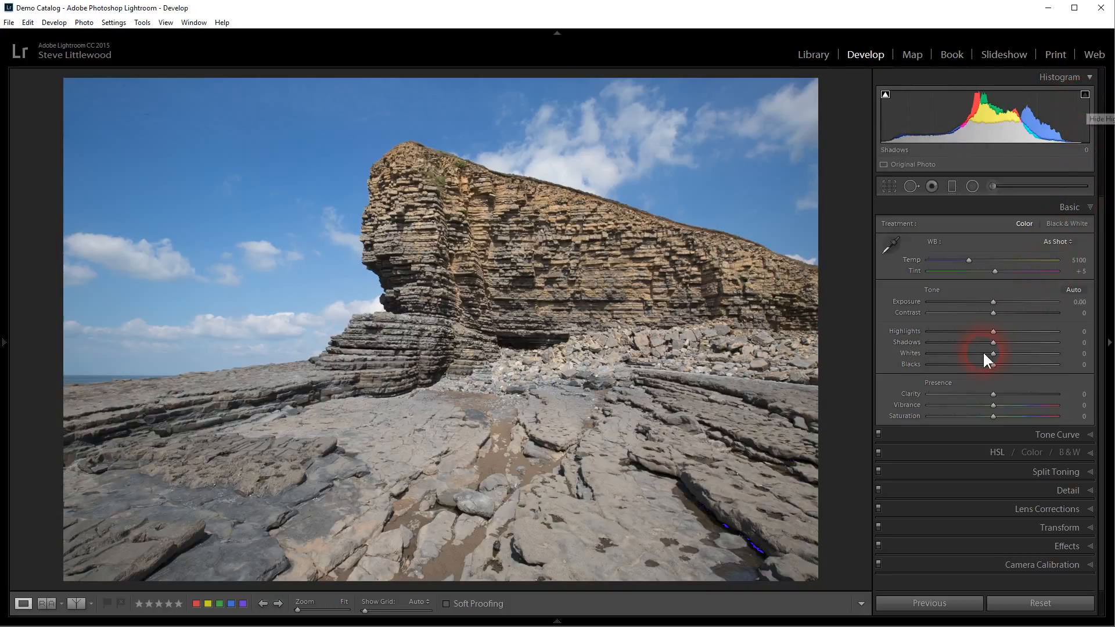
pyautogui.moveTo(993, 353); pyautogui.dragTo(1035, 353)
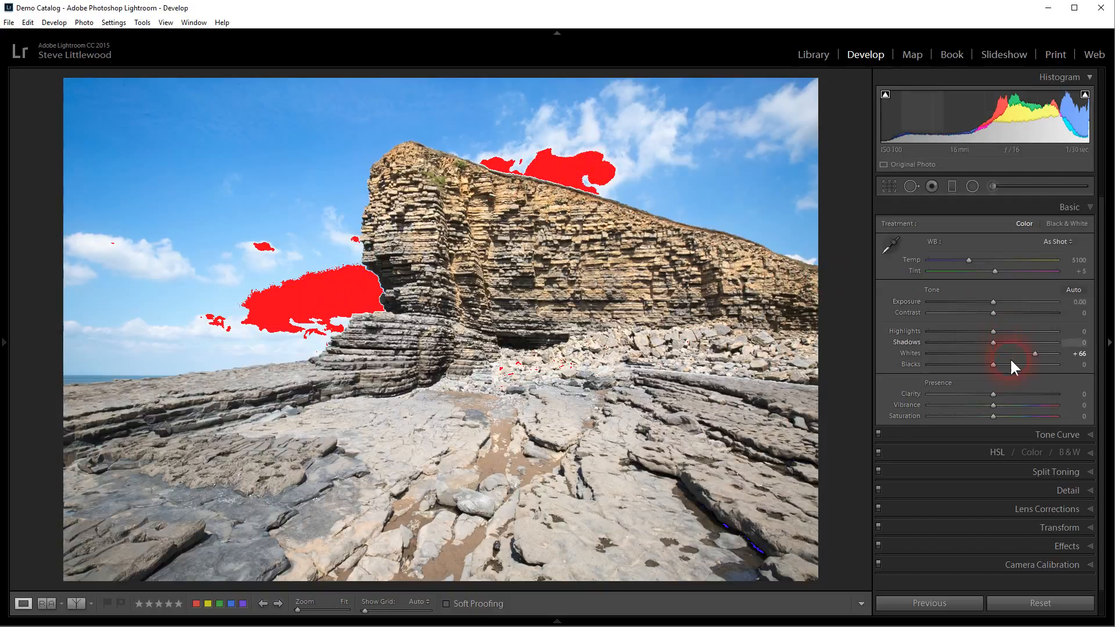
pyautogui.doubleClick(1035, 352)
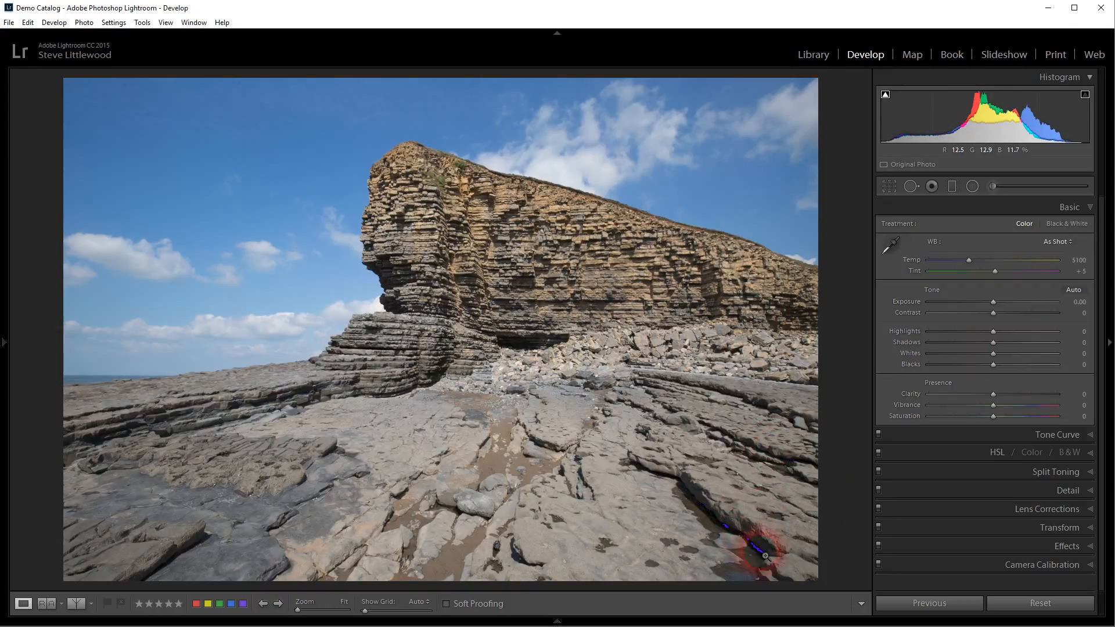
pyautogui.click(1092, 102)
pyautogui.click(886, 96)
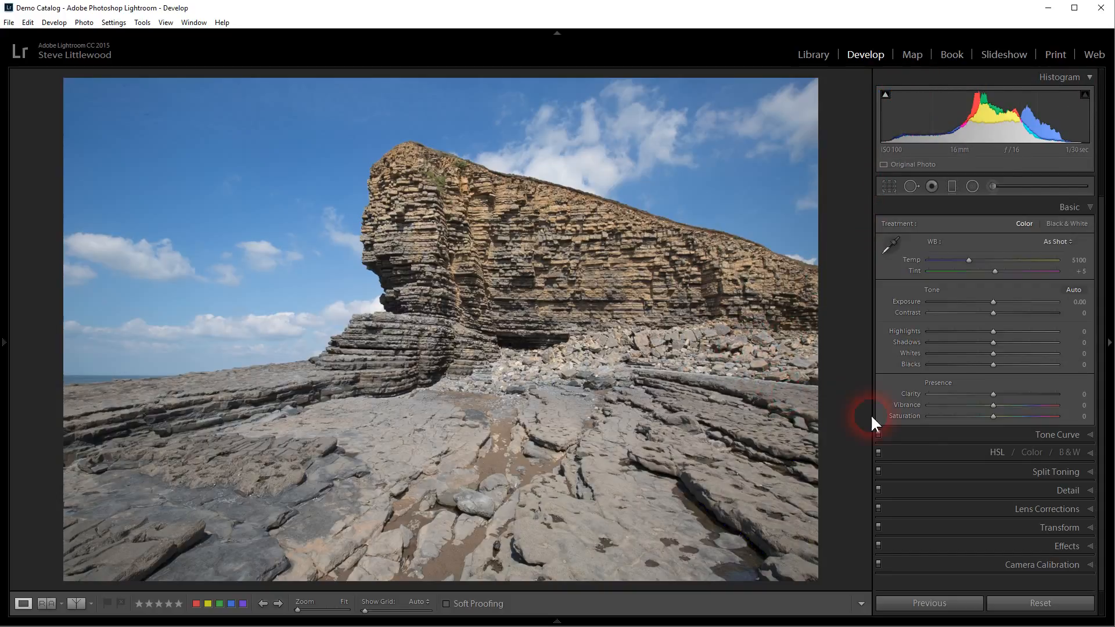
# Try Exposure at +1.88 and −2.01 while previewing Whites and Blacks clipping, and settle on an Exposure of +0.20.
pyautogui.moveTo(995, 301); pyautogui.dragTo(998, 301)
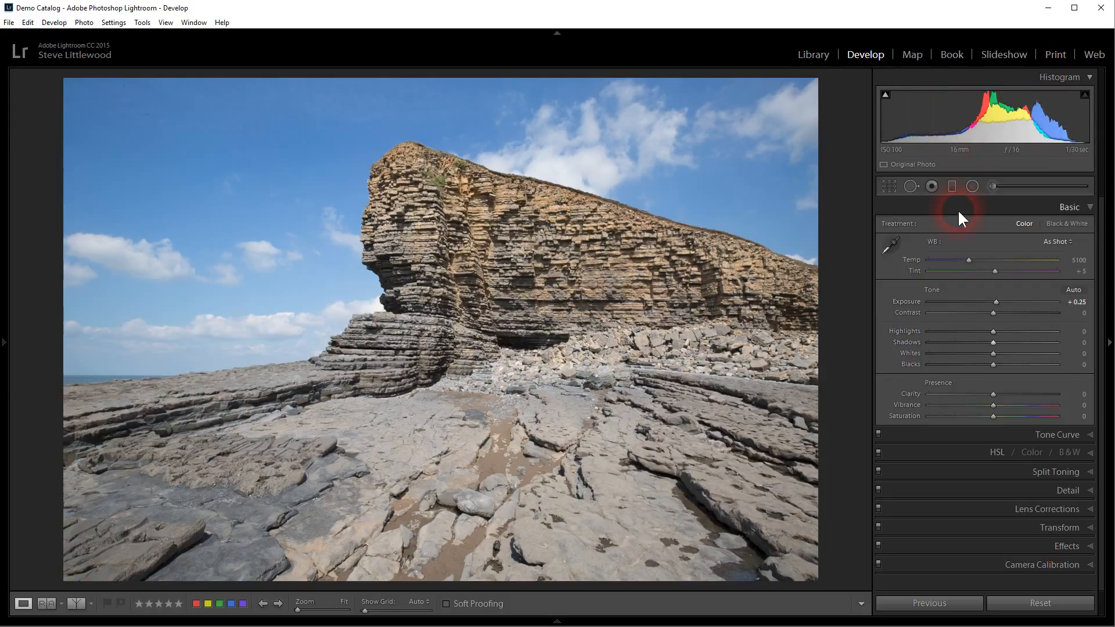
pyautogui.moveTo(995, 299)
pyautogui.mouseDown()
pyautogui.moveTo(1014, 301)
pyautogui.moveTo(964, 301)
pyautogui.moveTo(1017, 301)
pyautogui.mouseUp()
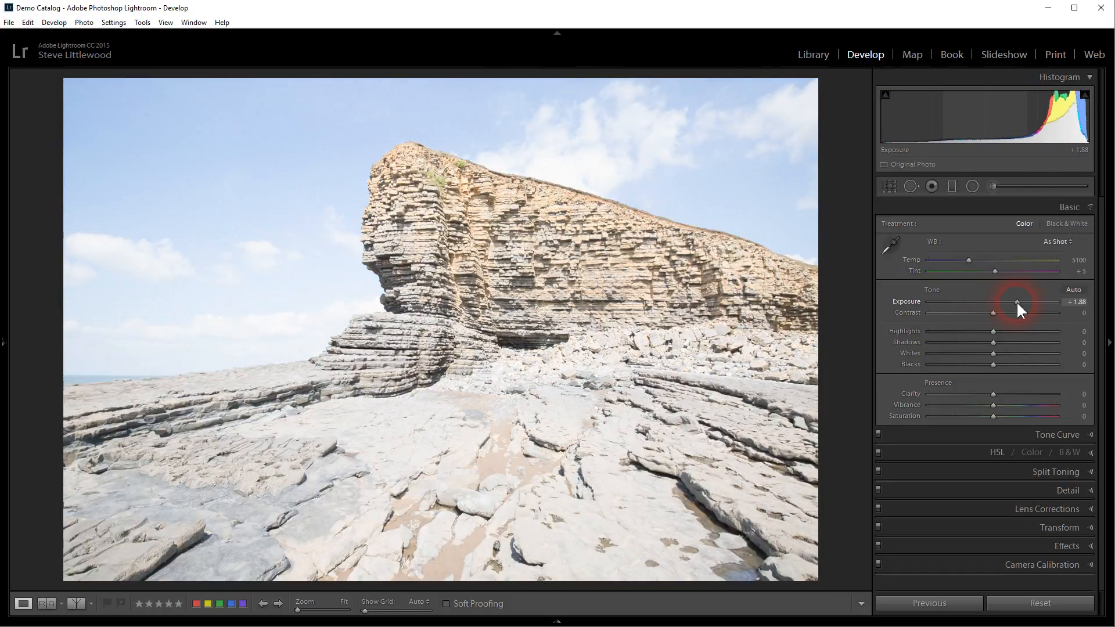
pyautogui.keyDown('alt'); pyautogui.click(993, 354); pyautogui.keyUp('alt')
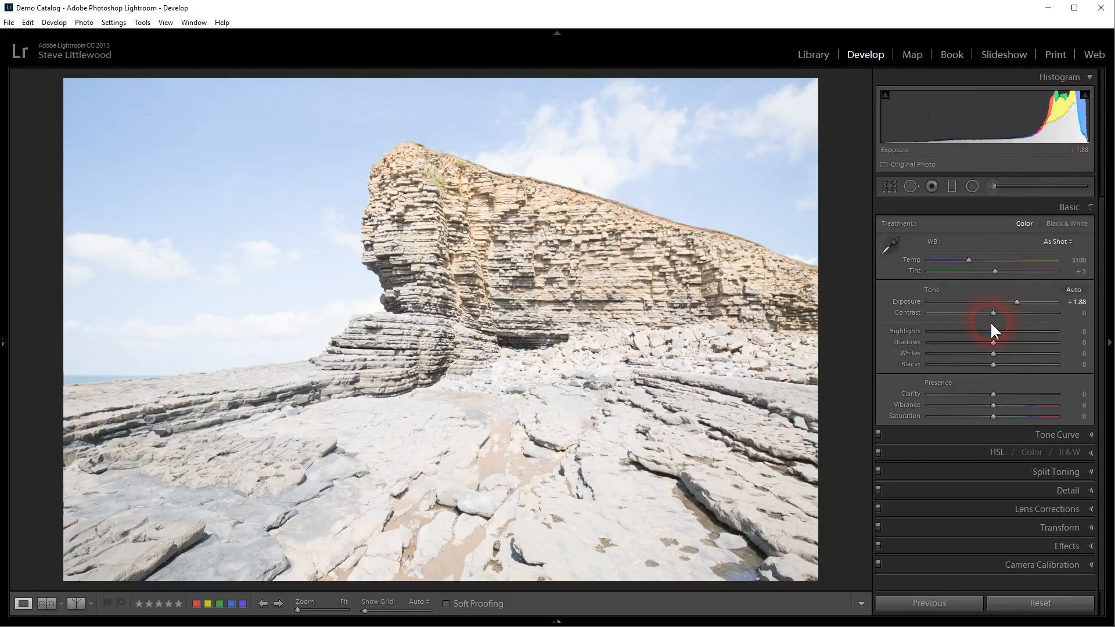
pyautogui.moveTo(983, 302); pyautogui.dragTo(967, 302)
pyautogui.press('alt')
pyautogui.click(992, 364)
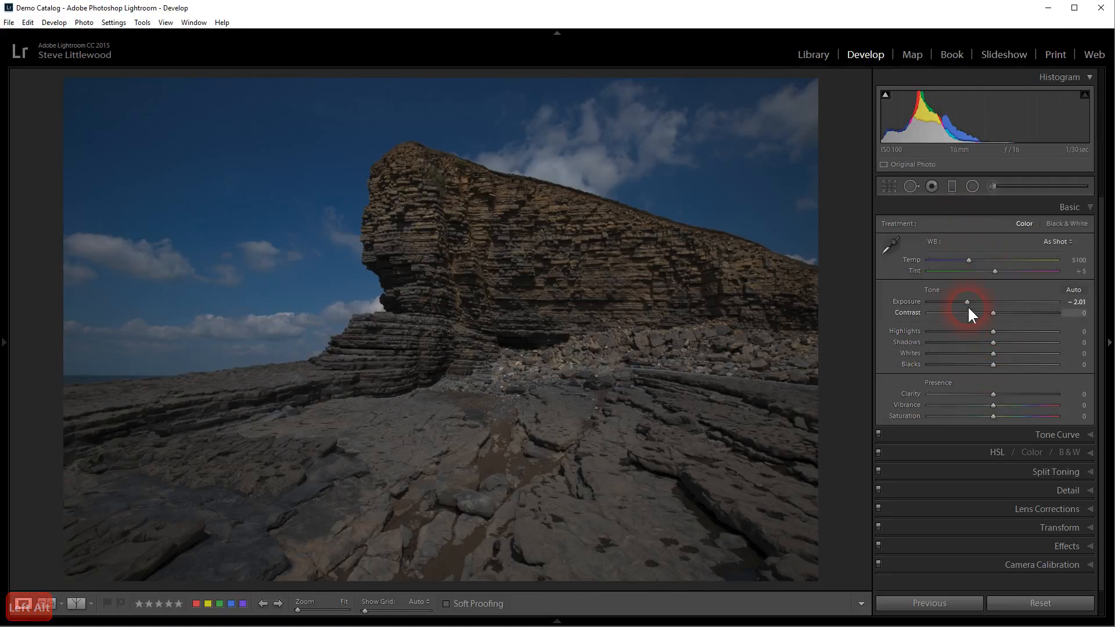
pyautogui.moveTo(967, 299); pyautogui.dragTo(997, 298)
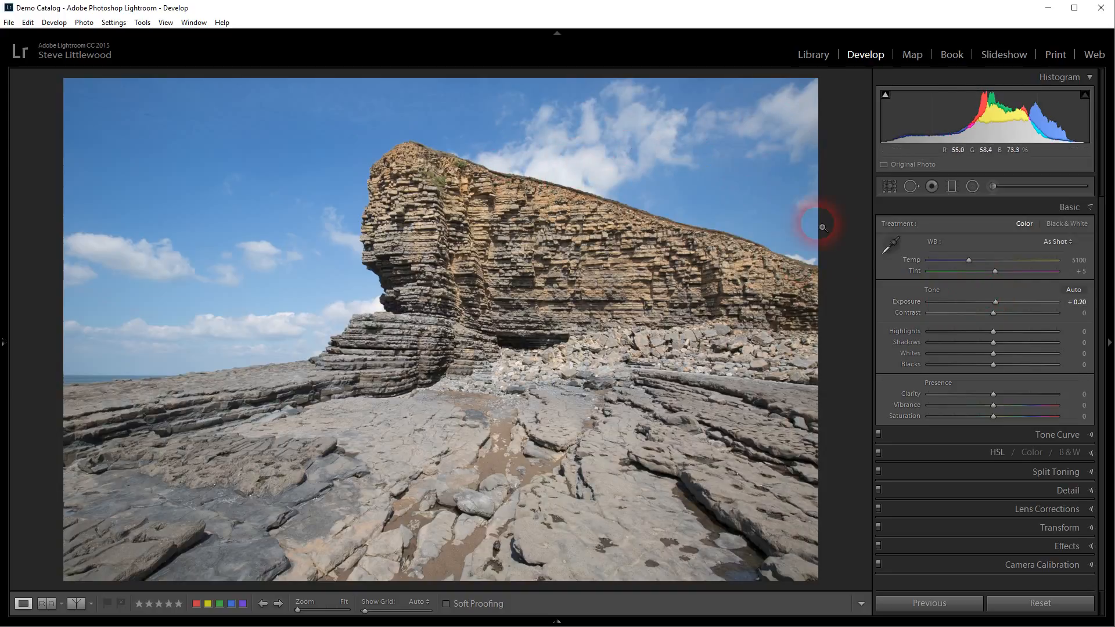
# Set Highlights to −29 after trying +100, and set Shadows to +67 after trying −100.
pyautogui.moveTo(994, 332); pyautogui.dragTo(1082, 352)
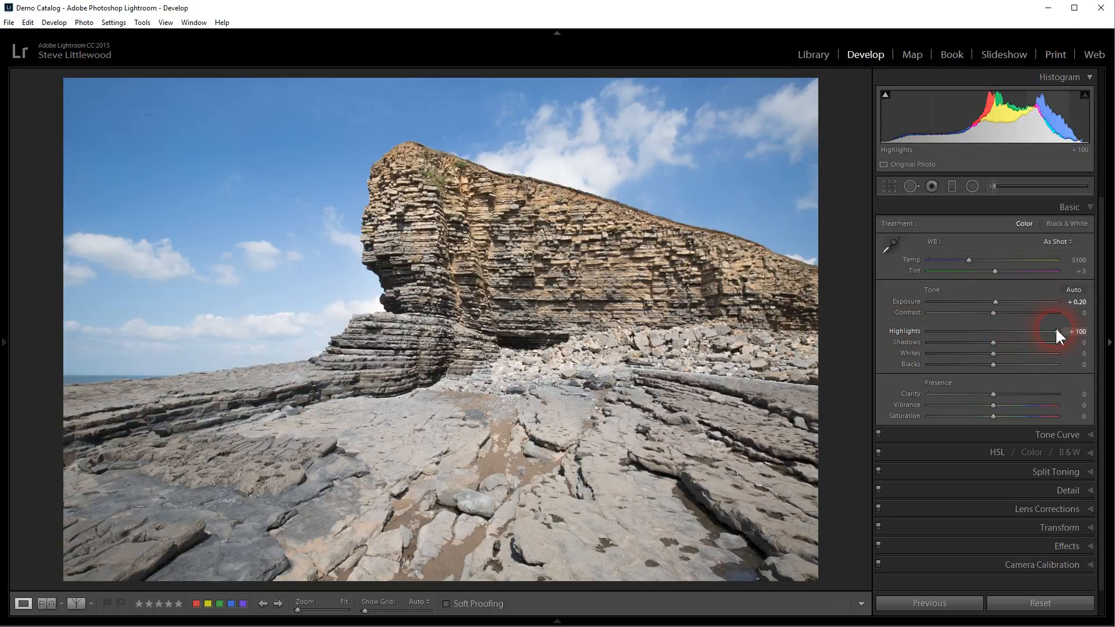
pyautogui.moveTo(1056, 332); pyautogui.dragTo(974, 333)
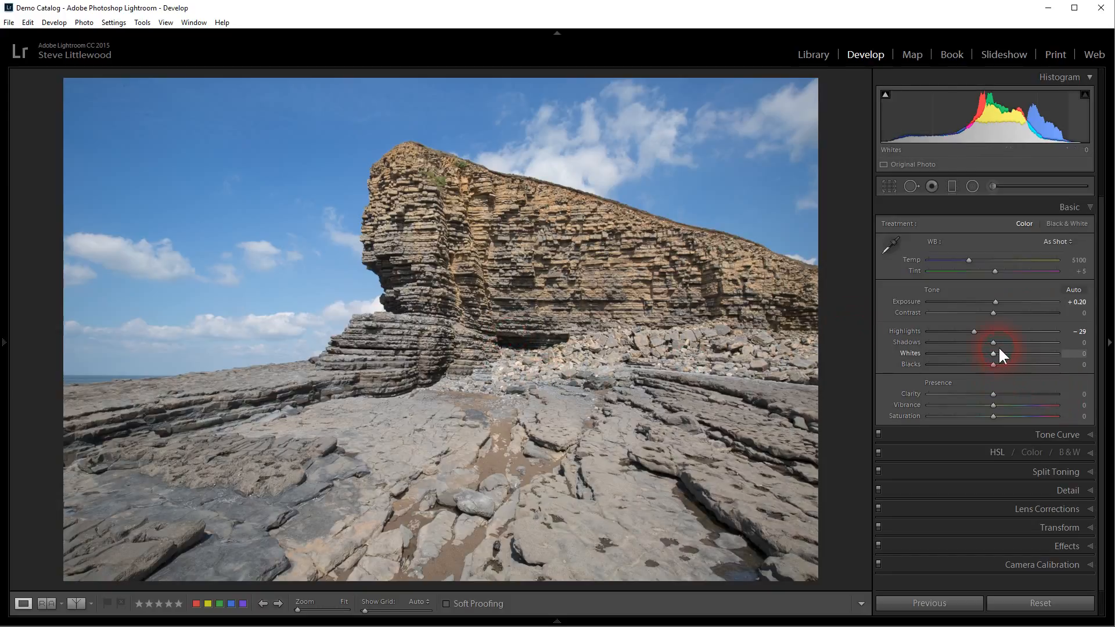
pyautogui.moveTo(992, 342); pyautogui.dragTo(913, 352)
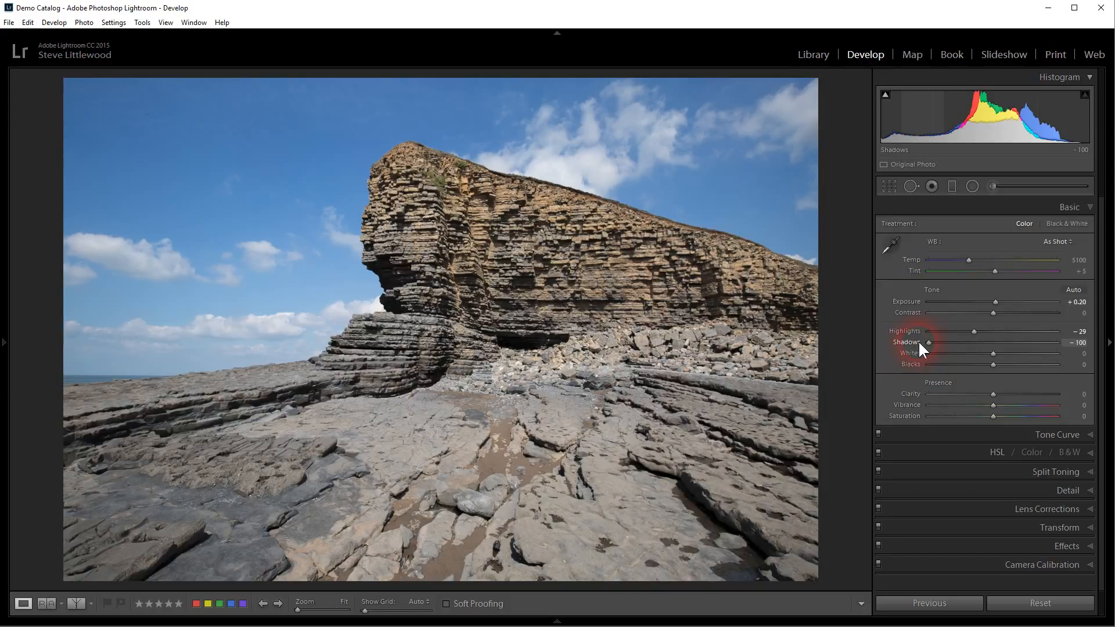
pyautogui.moveTo(919, 344); pyautogui.dragTo(1037, 343)
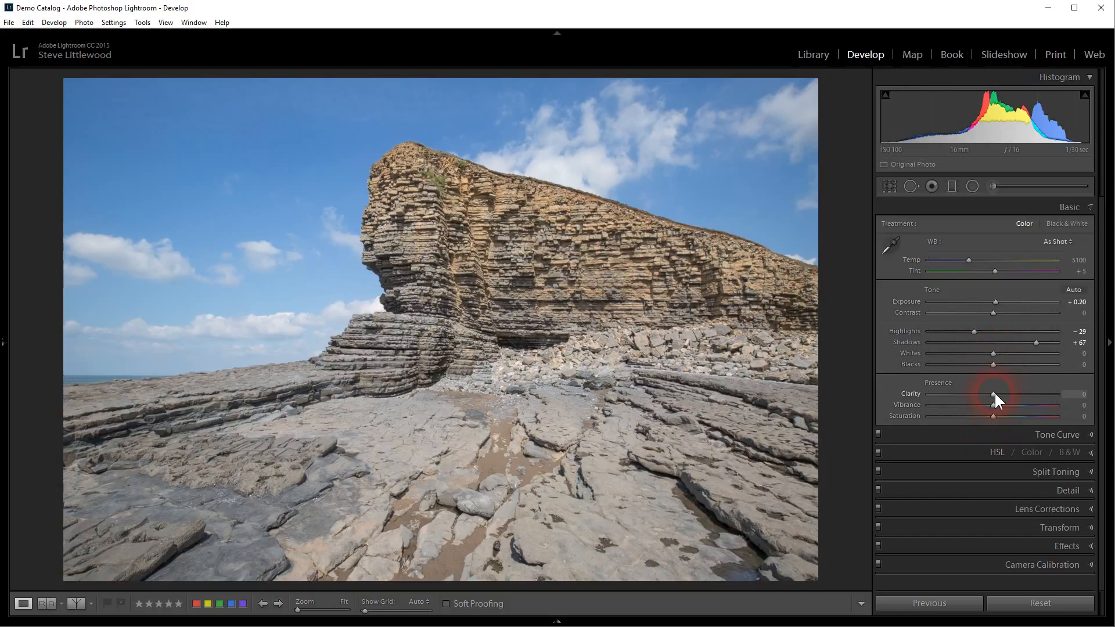
# Try Clarity at +100 and +28, and settle on a Clarity of +21.
pyautogui.moveTo(990, 392); pyautogui.dragTo(1058, 400)
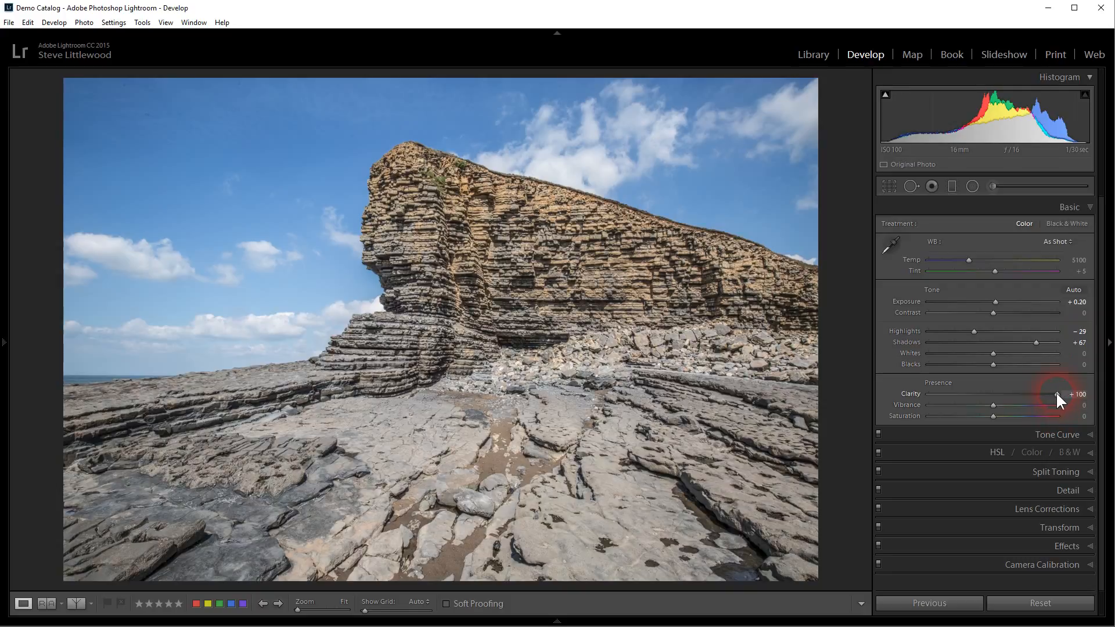
pyautogui.moveTo(1057, 394); pyautogui.dragTo(1010, 395)
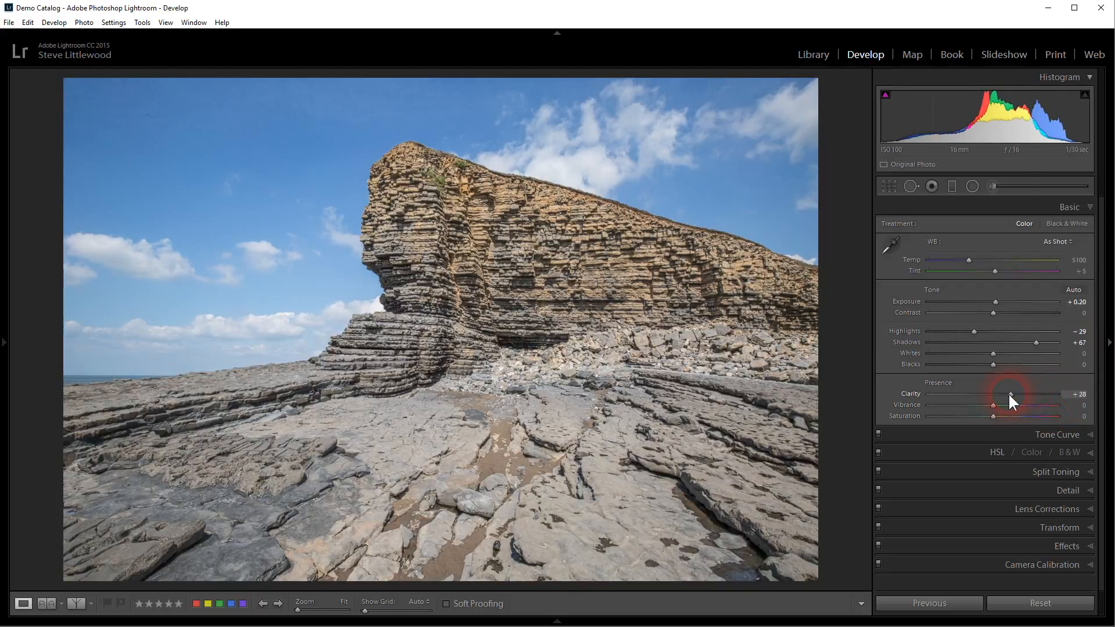
pyautogui.click(666, 355)
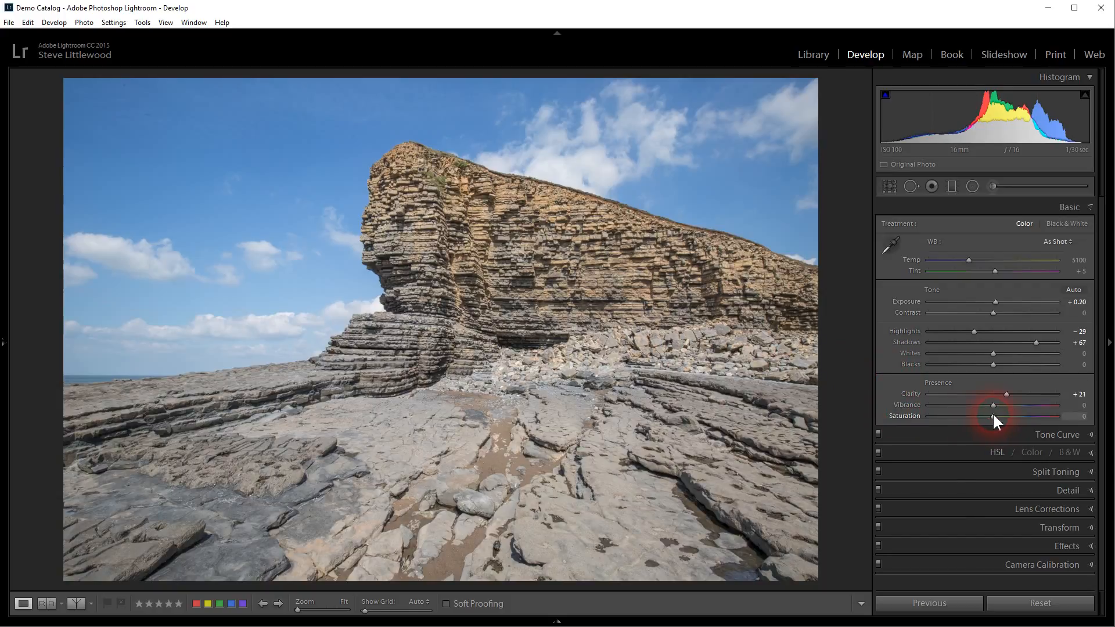
# Try Saturation at +2, +100 and −10, and reset it to 0.
pyautogui.moveTo(995, 415)
pyautogui.mouseDown()
pyautogui.moveTo(1073, 428)
pyautogui.moveTo(908, 414)
pyautogui.moveTo(996, 420)
pyautogui.mouseUp()
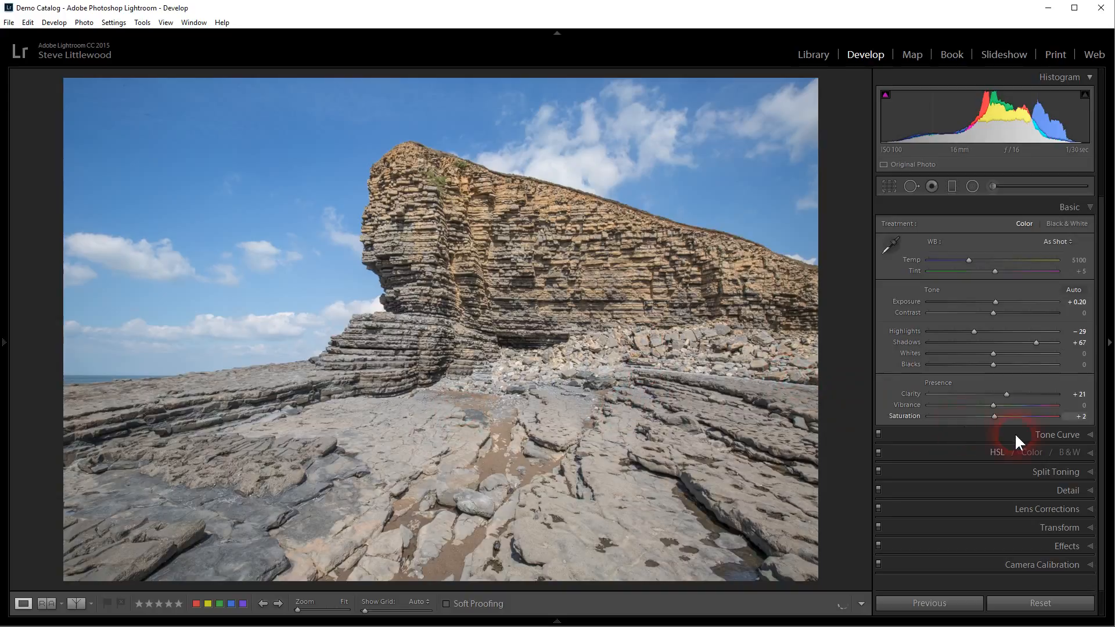
pyautogui.moveTo(995, 416); pyautogui.dragTo(1057, 417)
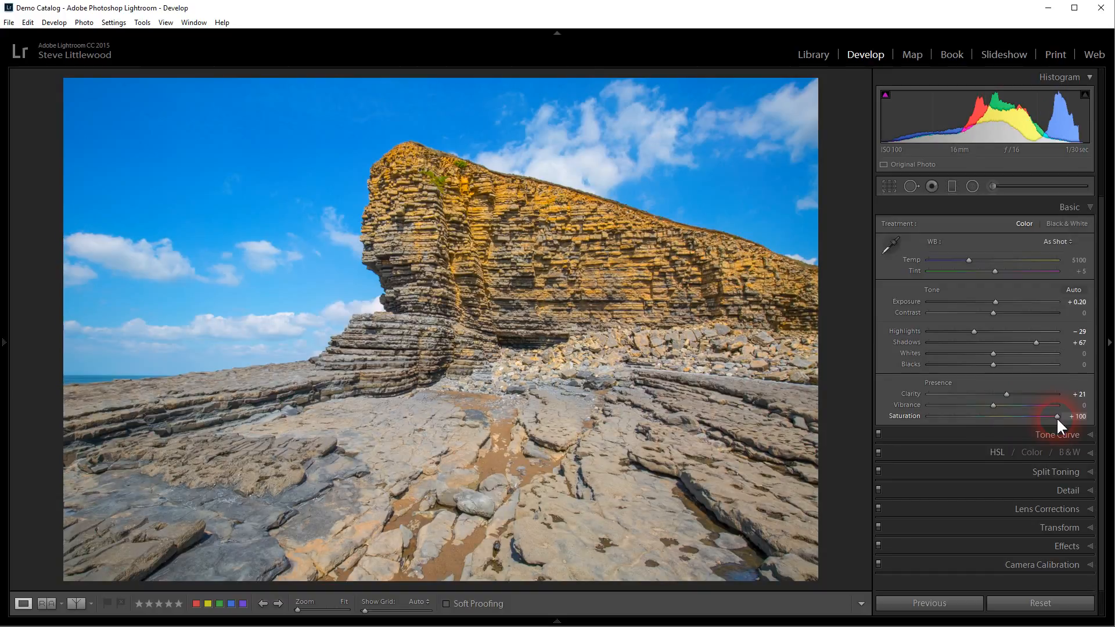
pyautogui.moveTo(1057, 417)
pyautogui.mouseDown()
pyautogui.moveTo(992, 418)
pyautogui.moveTo(1073, 417)
pyautogui.mouseUp()
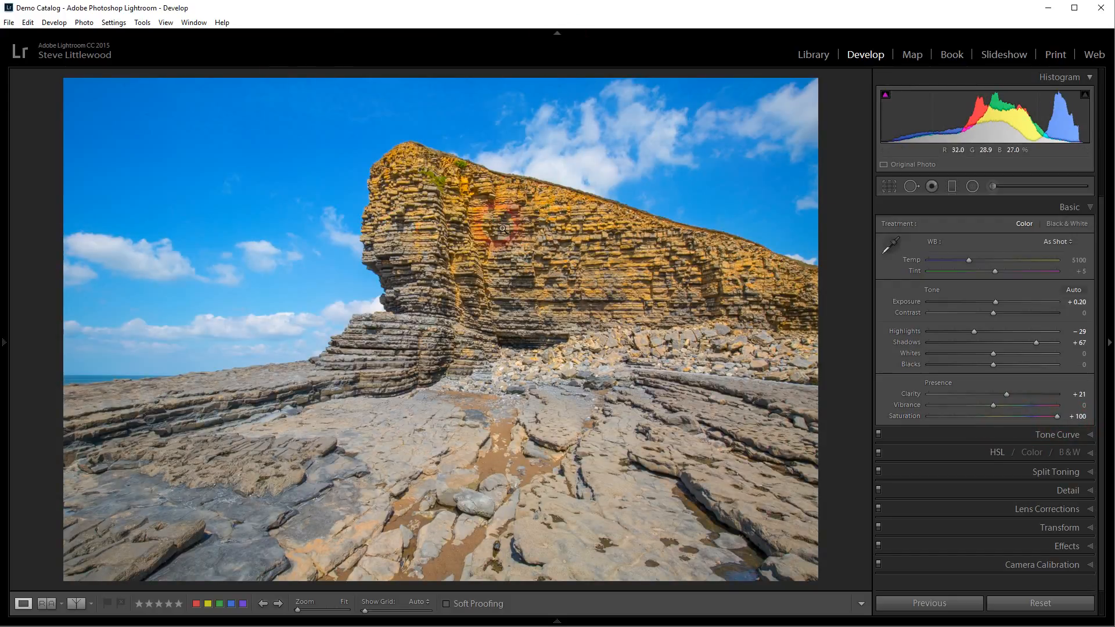
pyautogui.moveTo(1057, 416); pyautogui.dragTo(988, 416)
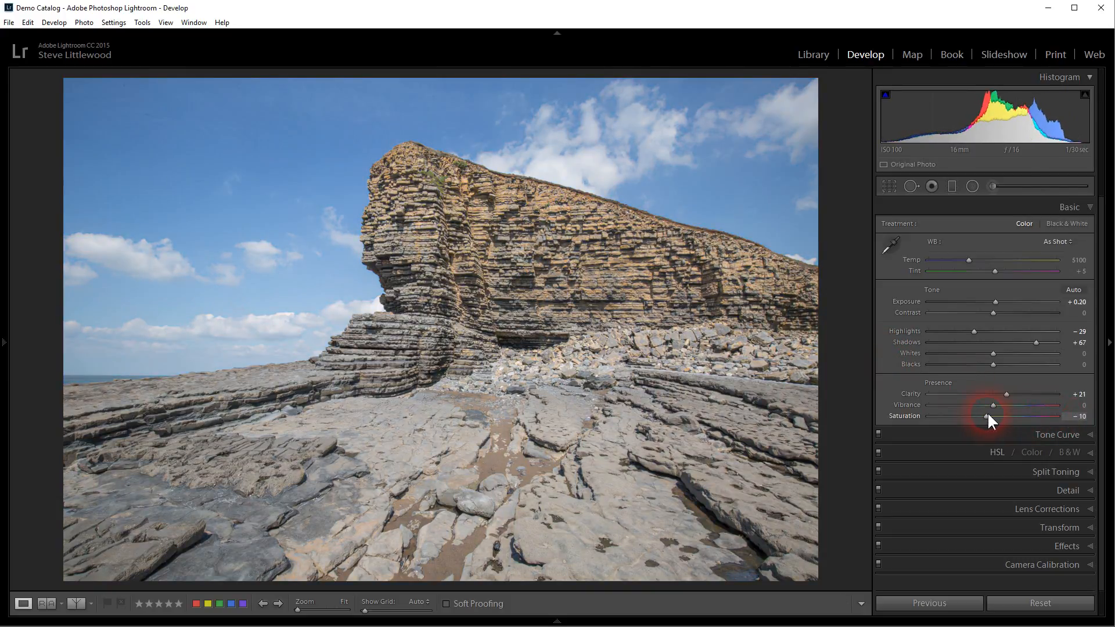
pyautogui.doubleClick(985, 416)
# Try Vibrance at +27 and reset it, and combine a Saturation of −14 with a Vibrance of +42.
pyautogui.moveTo(993, 405)
pyautogui.mouseDown()
pyautogui.moveTo(1020, 406)
pyautogui.moveTo(955, 411)
pyautogui.moveTo(994, 405)
pyautogui.mouseUp()
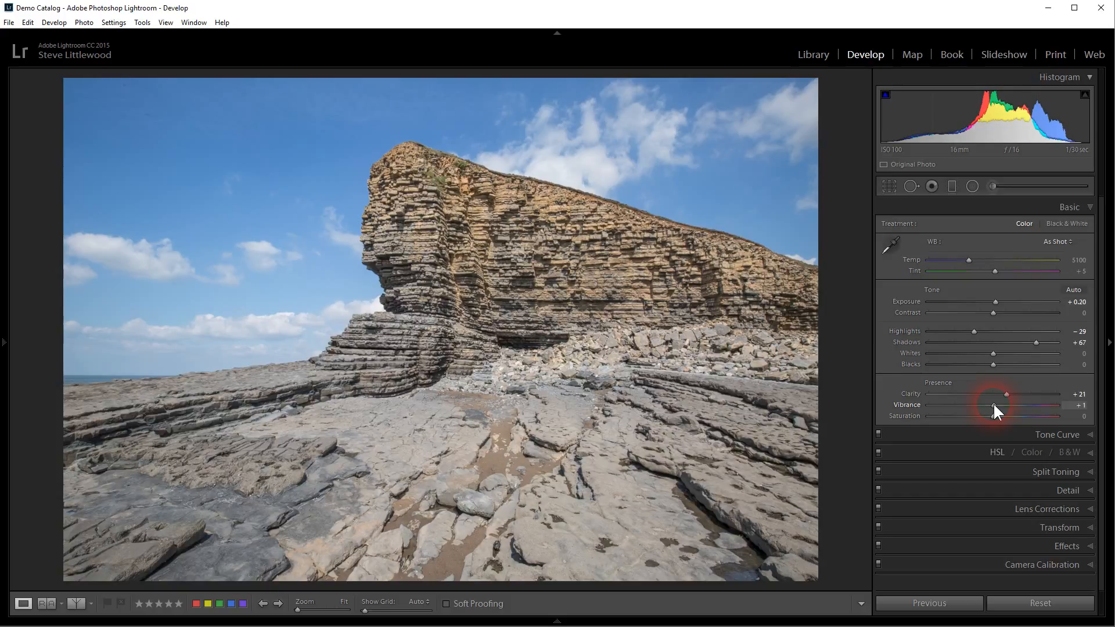
pyautogui.moveTo(994, 405)
pyautogui.mouseDown()
pyautogui.moveTo(1060, 402)
pyautogui.moveTo(1004, 406)
pyautogui.mouseUp()
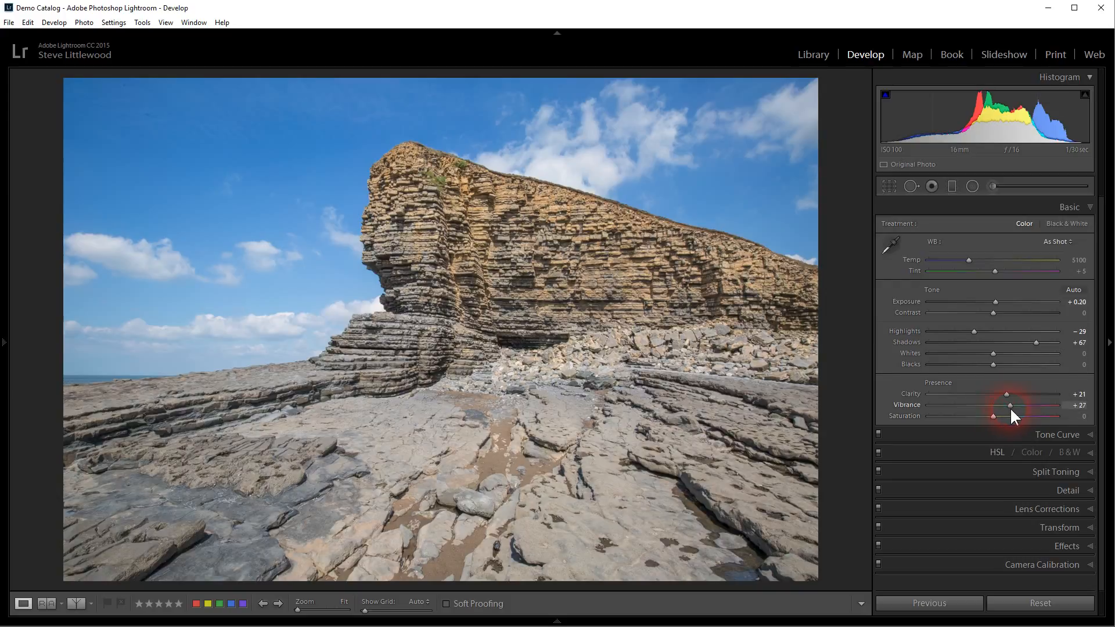
pyautogui.doubleClick(1006, 402)
pyautogui.moveTo(992, 419); pyautogui.dragTo(984, 419)
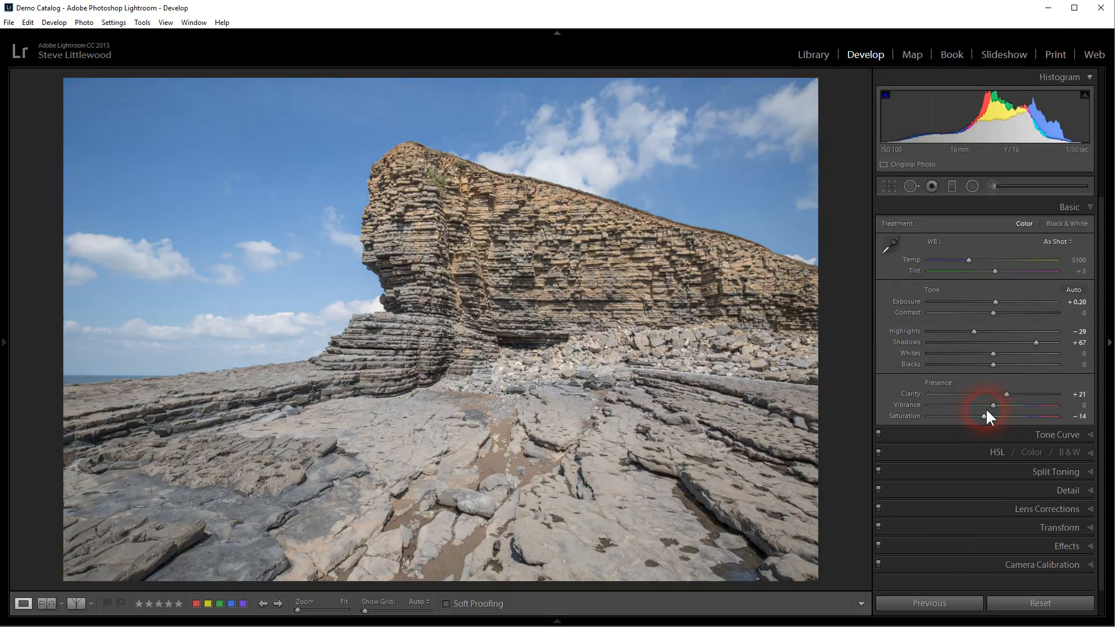
pyautogui.moveTo(992, 404); pyautogui.dragTo(1018, 400)
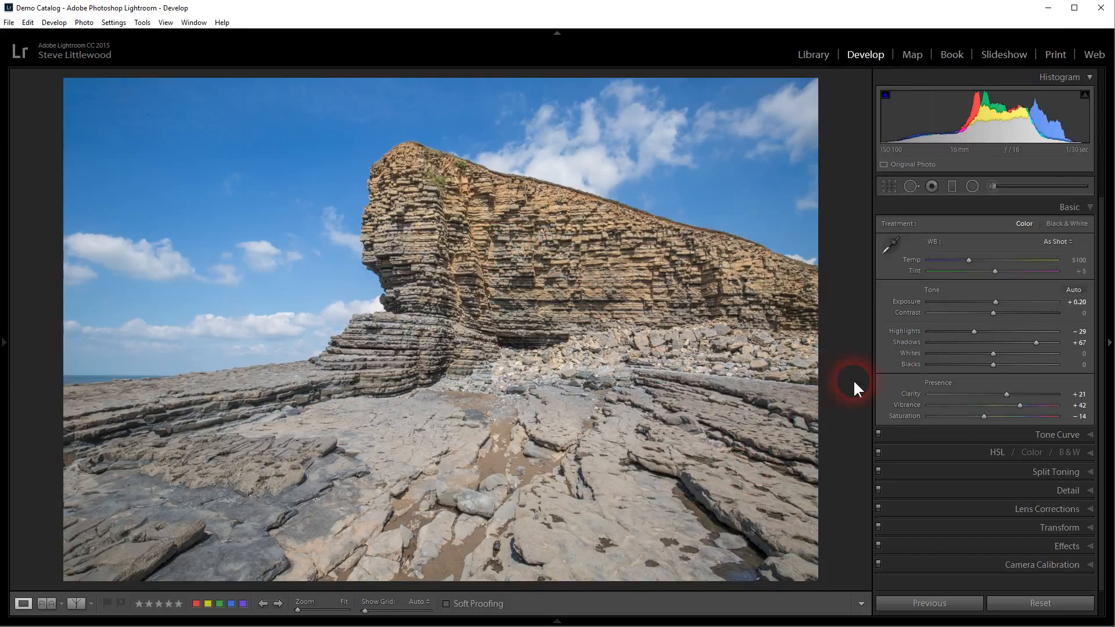
# Set Whites to +37 and Blacks to −27 using the clipping preview.
pyautogui.press('alt')
pyautogui.moveTo(993, 352); pyautogui.dragTo(1015, 354)
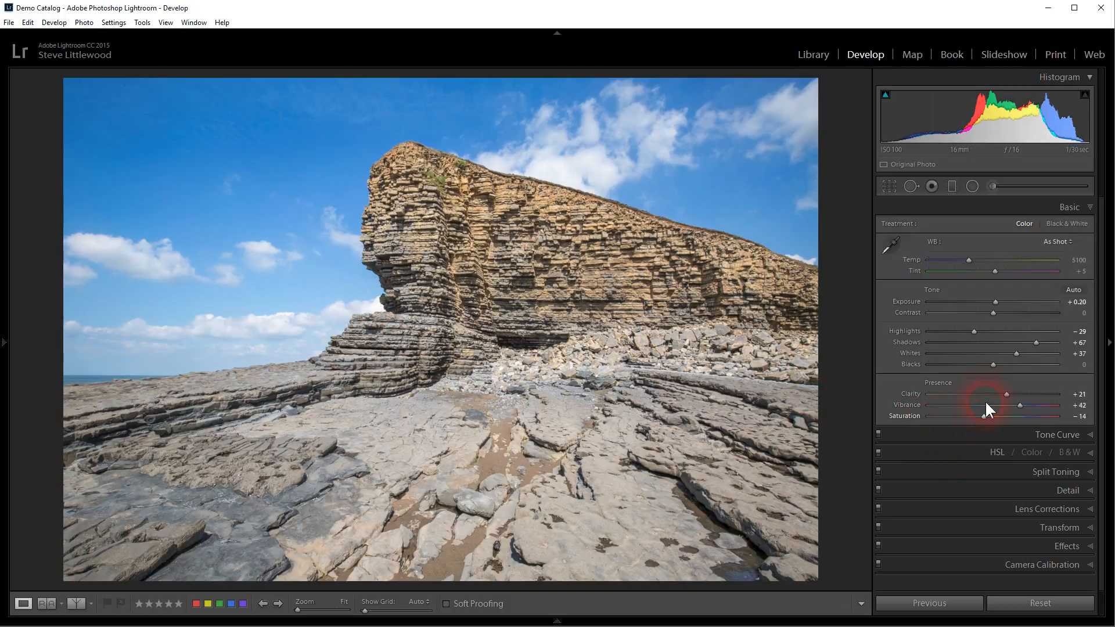
pyautogui.moveTo(993, 363); pyautogui.dragTo(976, 365)
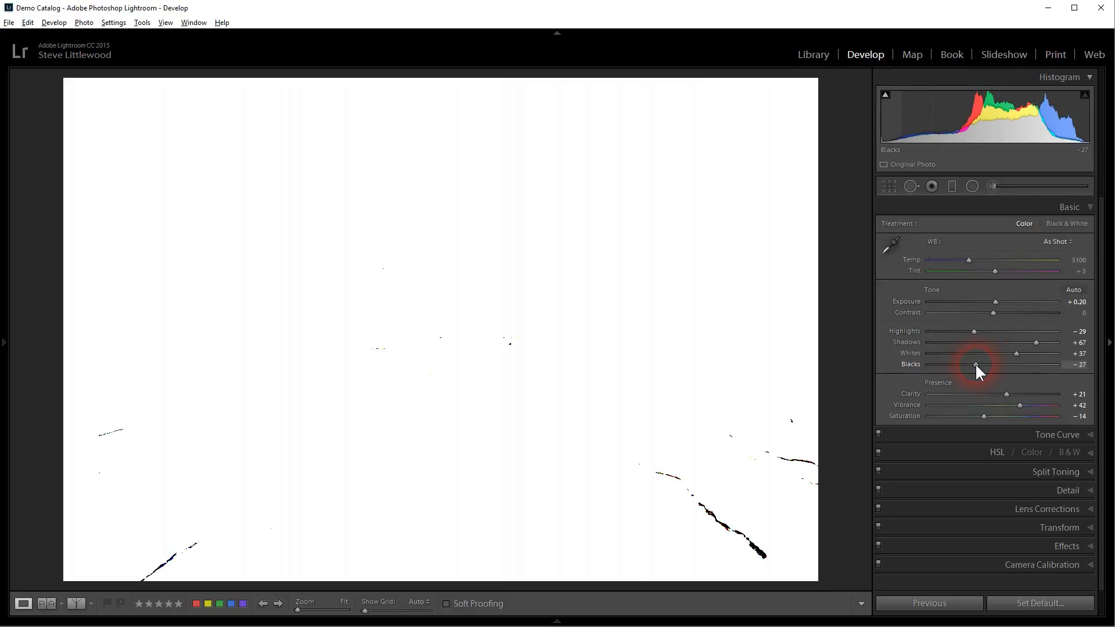
pyautogui.moveTo(976, 364); pyautogui.dragTo(976, 364)
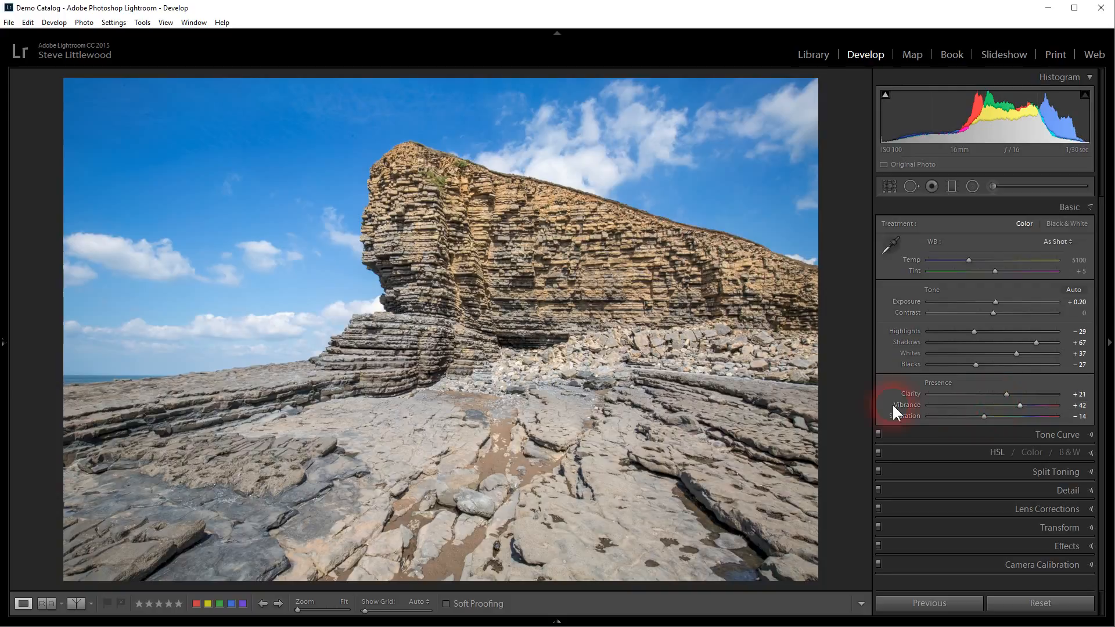
# Compare the original and edited photo in a split Before/After view.
pyautogui.click(78, 601)
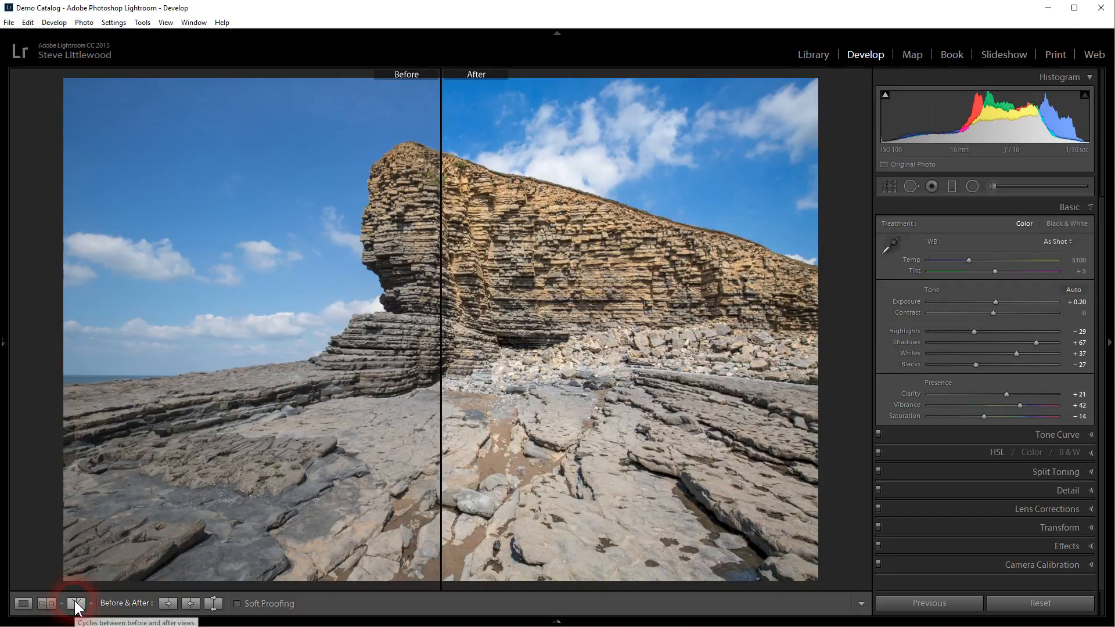
# Compare the original and edited photo in the stacked, horizontal-split, side-by-side and vertical-split Before/After layouts, and return to Loupe view.
pyautogui.click(75, 604)
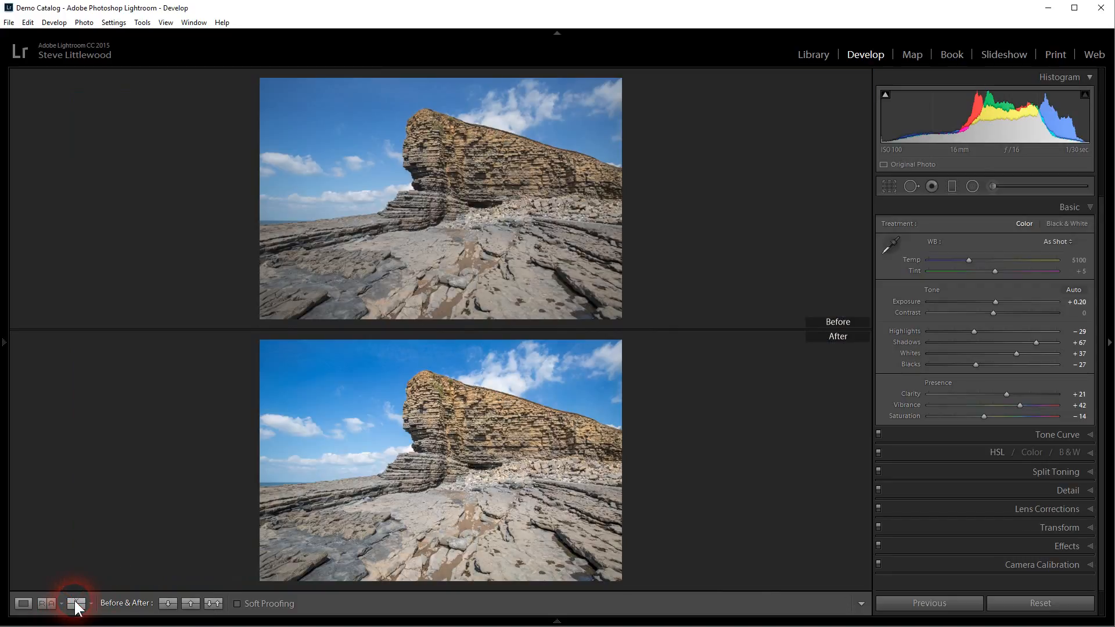
pyautogui.click(75, 604)
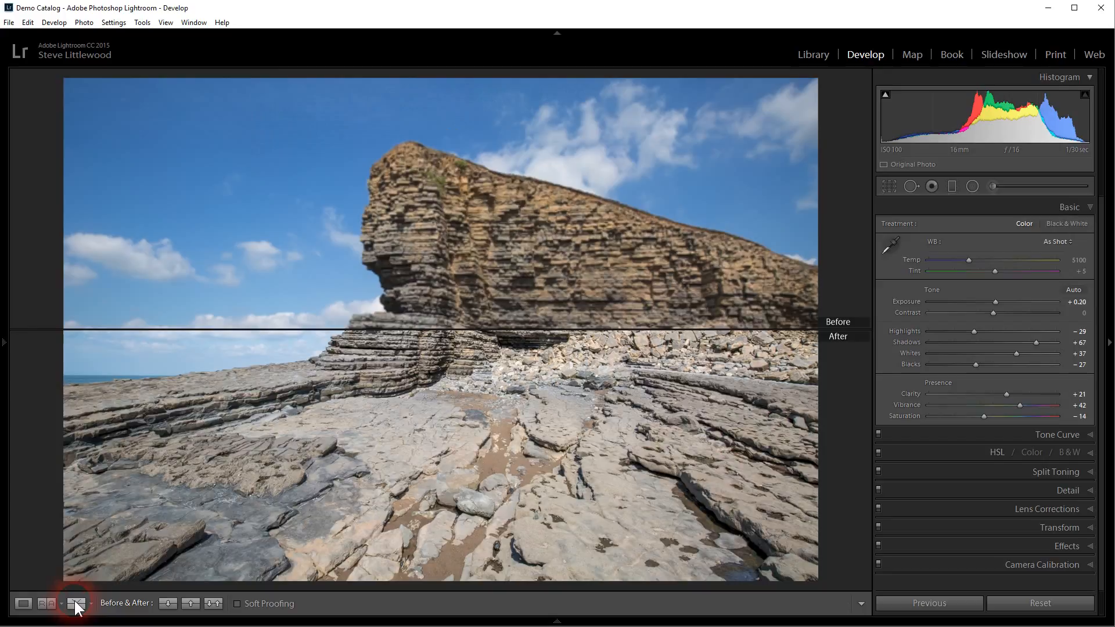
pyautogui.click(74, 604)
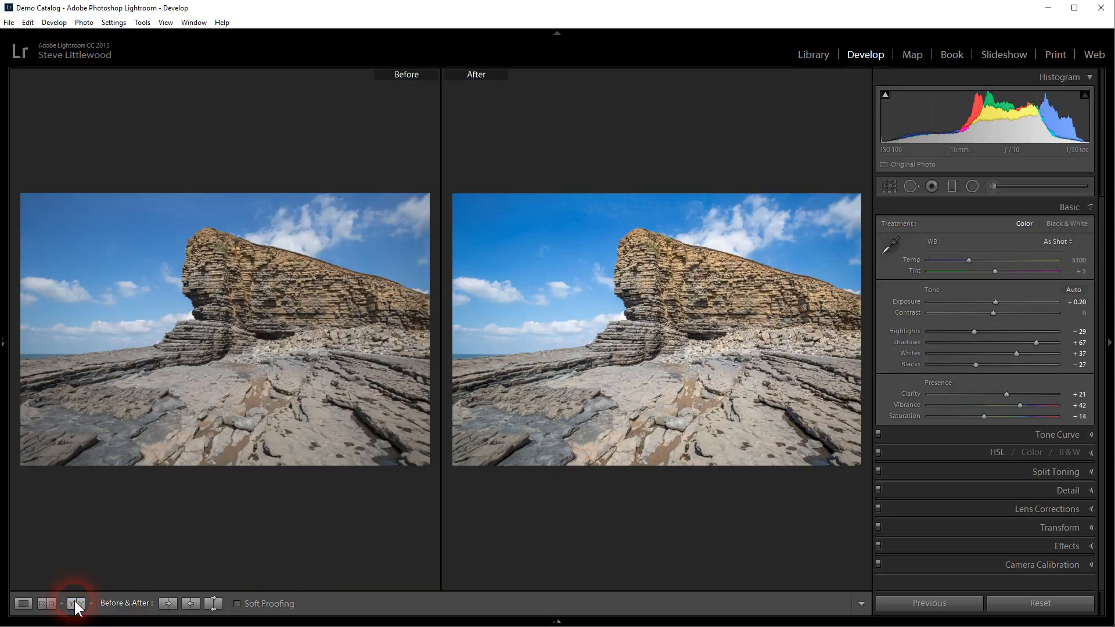
pyautogui.click(74, 604)
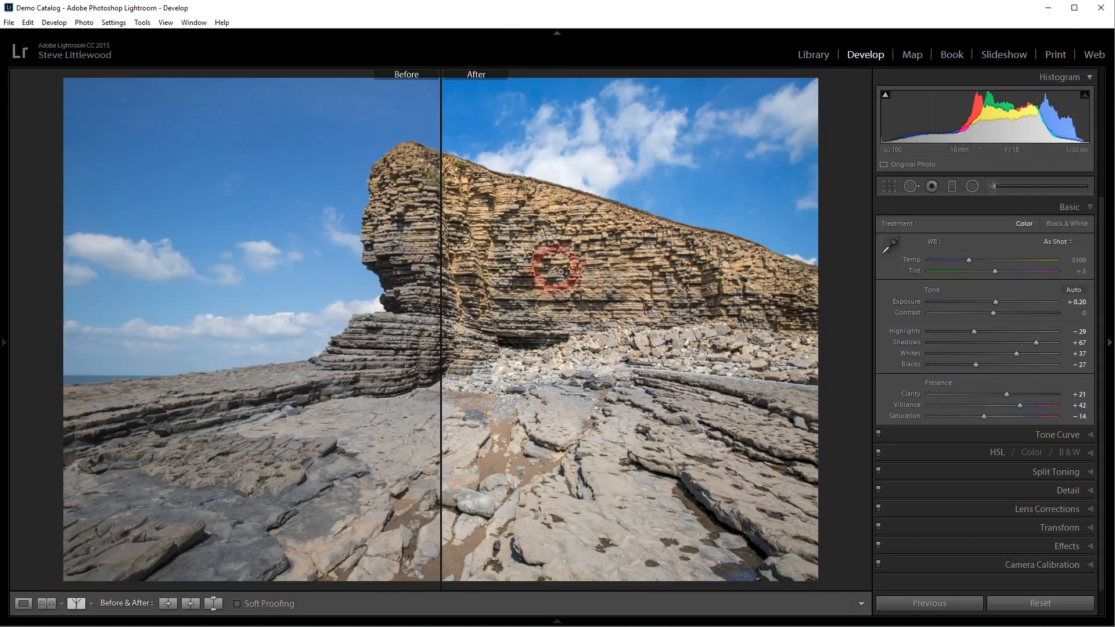
pyautogui.click(24, 605)
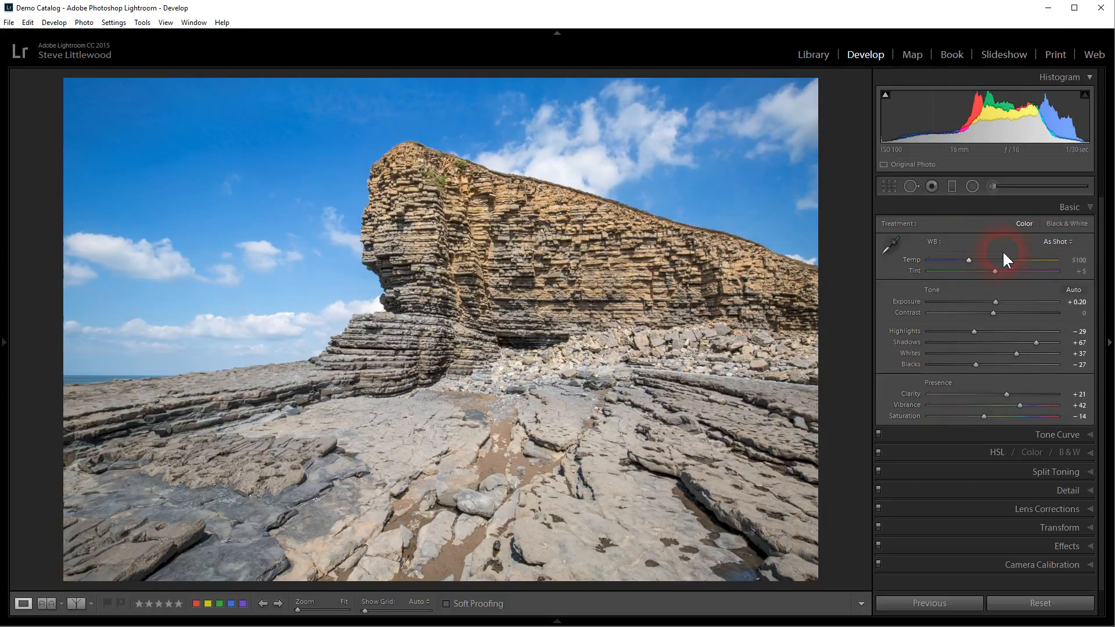
# Try the Black & White treatment on the cliff photo and switch it back to Color.
pyautogui.click(1071, 222)
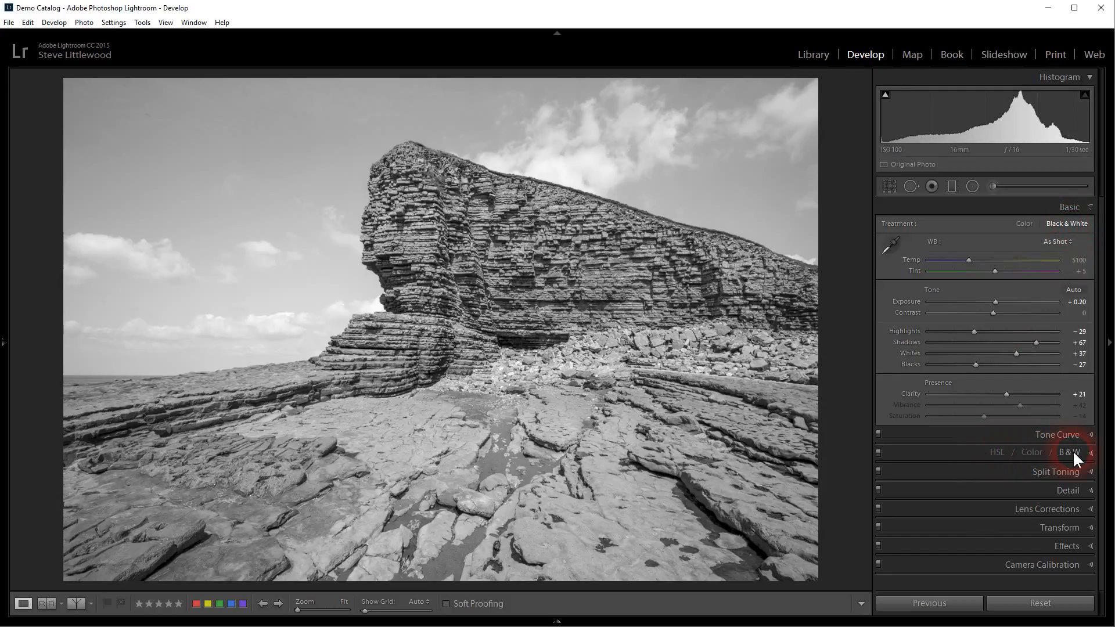
pyautogui.click(1022, 224)
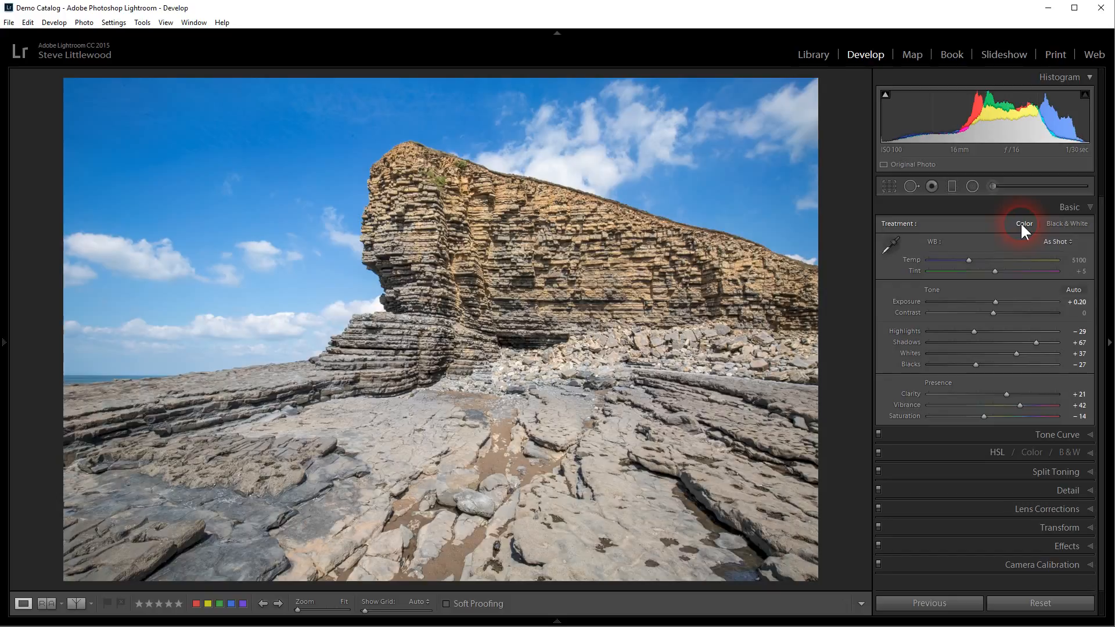